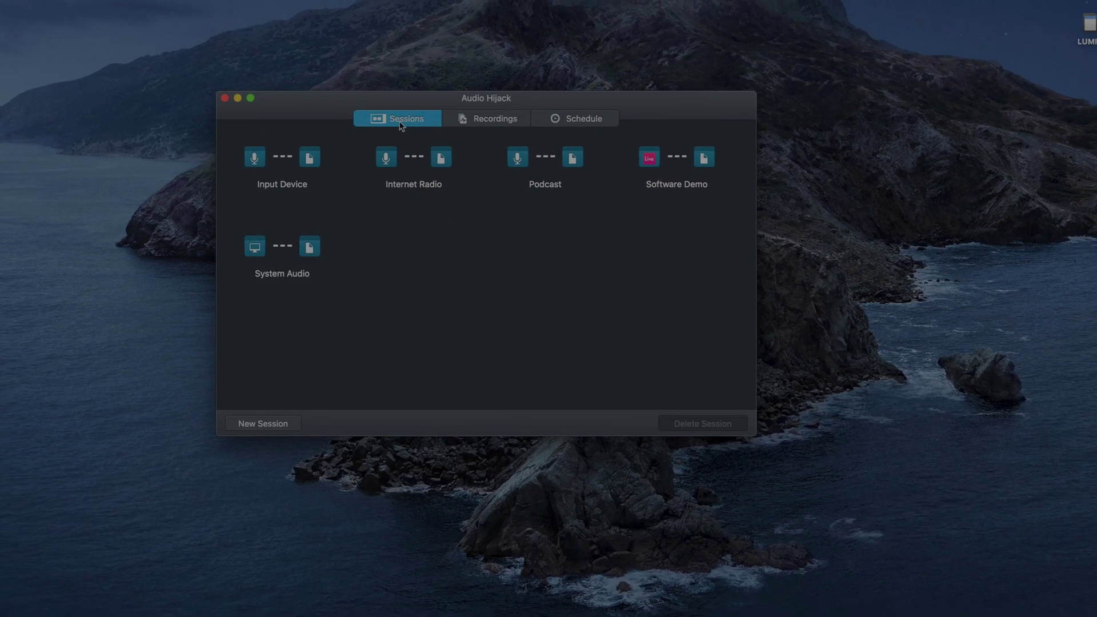
Step: Look over past recordings and scheduled timers, then bring up the session template gallery
{"action": "left_click", "coordinate": [488, 120]}
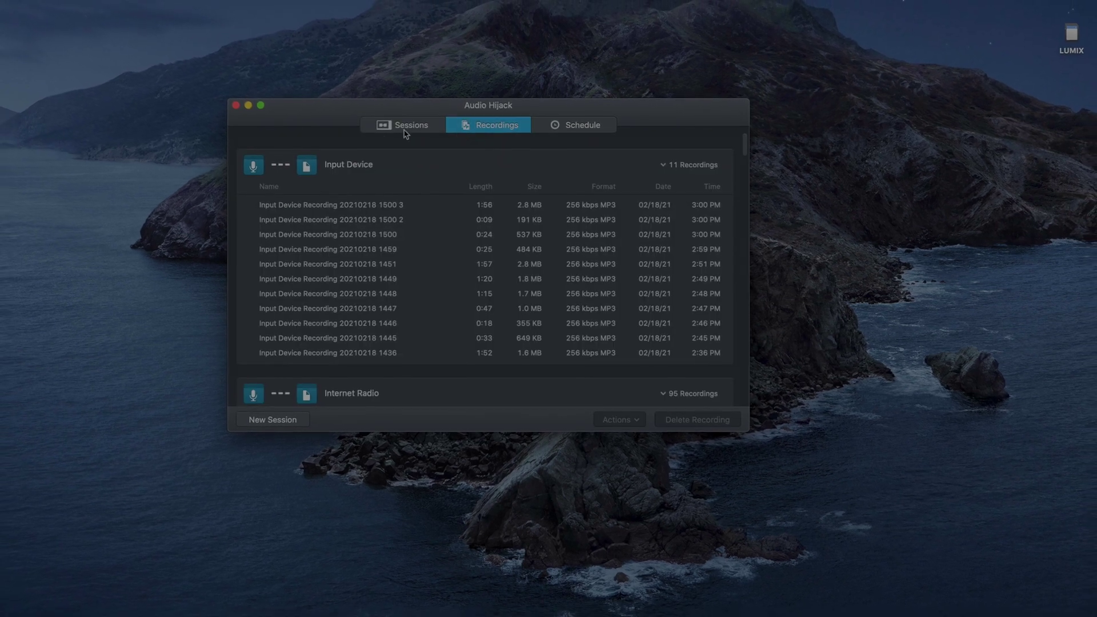
{"action": "left_click", "coordinate": [581, 129]}
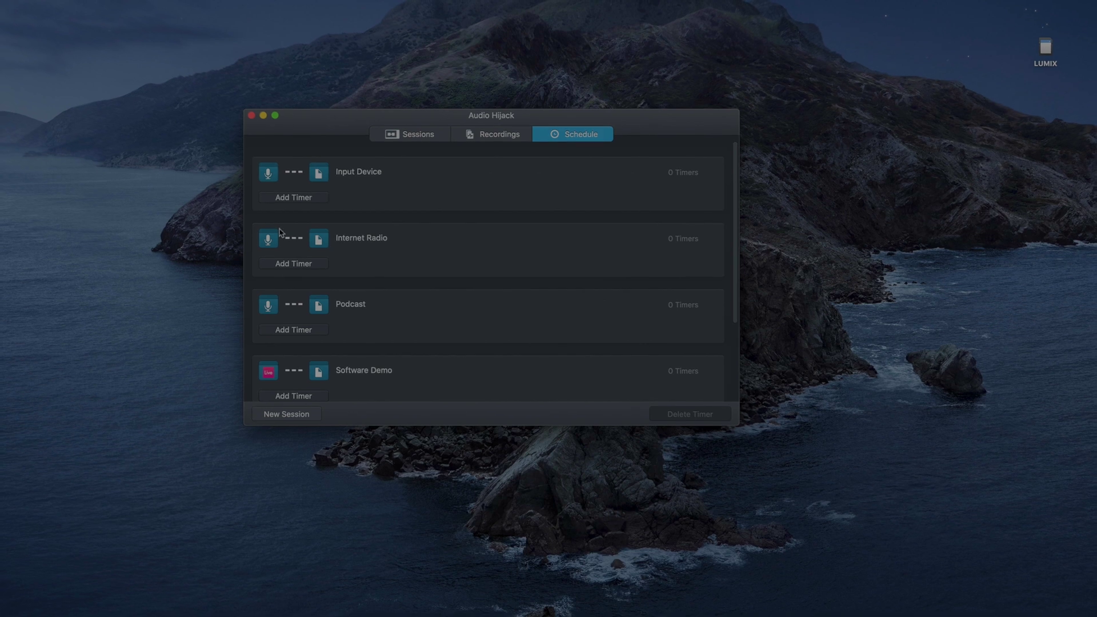
{"action": "left_click", "coordinate": [428, 144]}
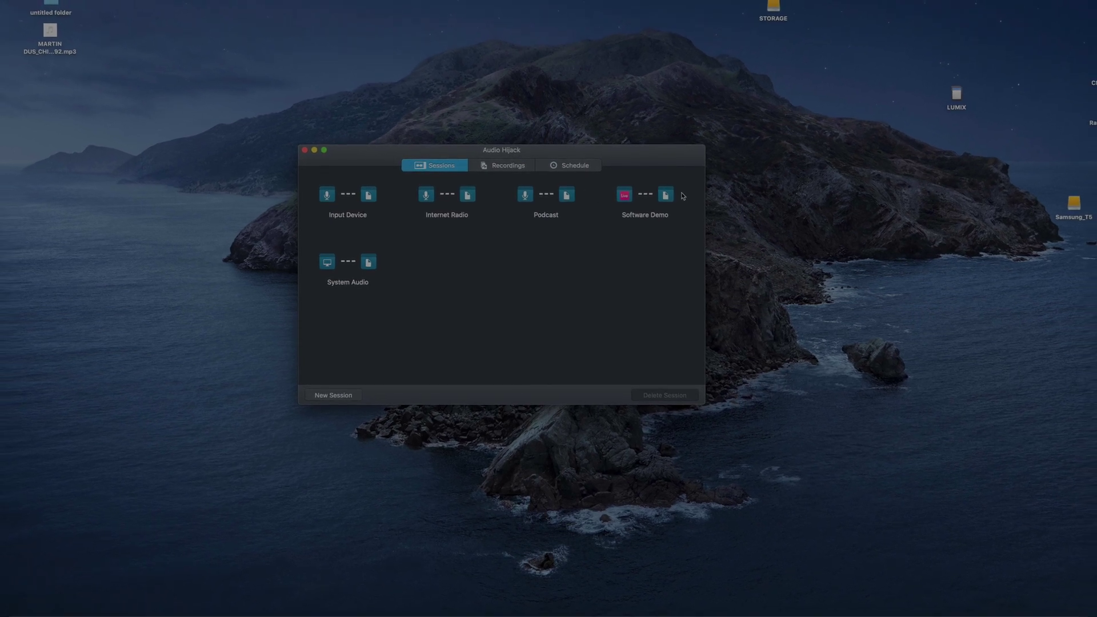
{"action": "left_click", "coordinate": [364, 391]}
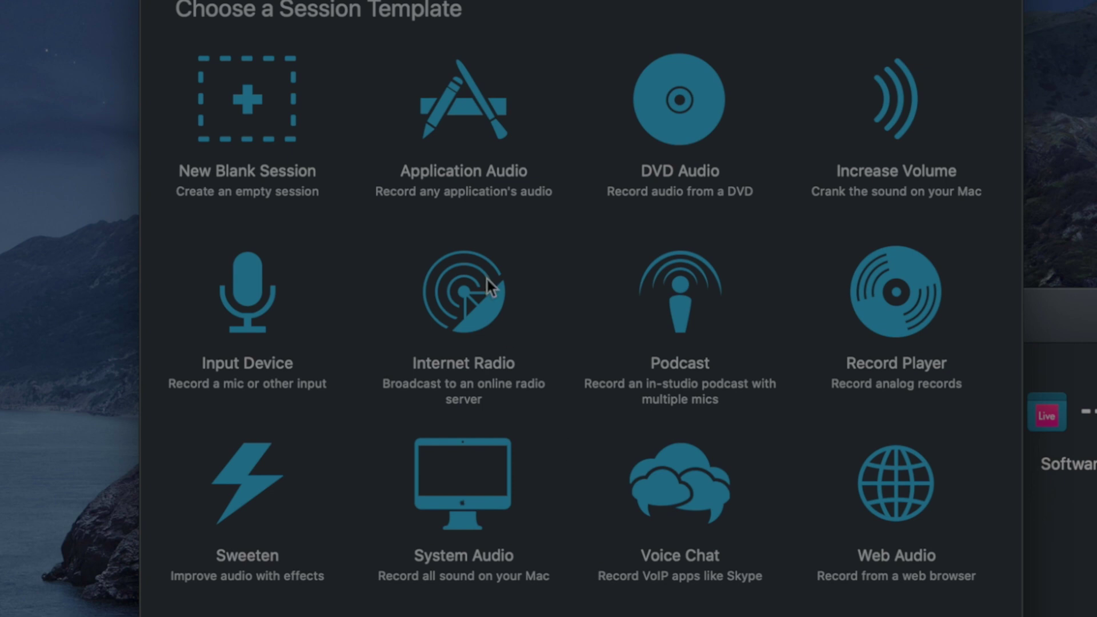
Step: Create a New Blank Session and stretch its window across most of the screen
{"action": "left_click", "coordinate": [252, 114]}
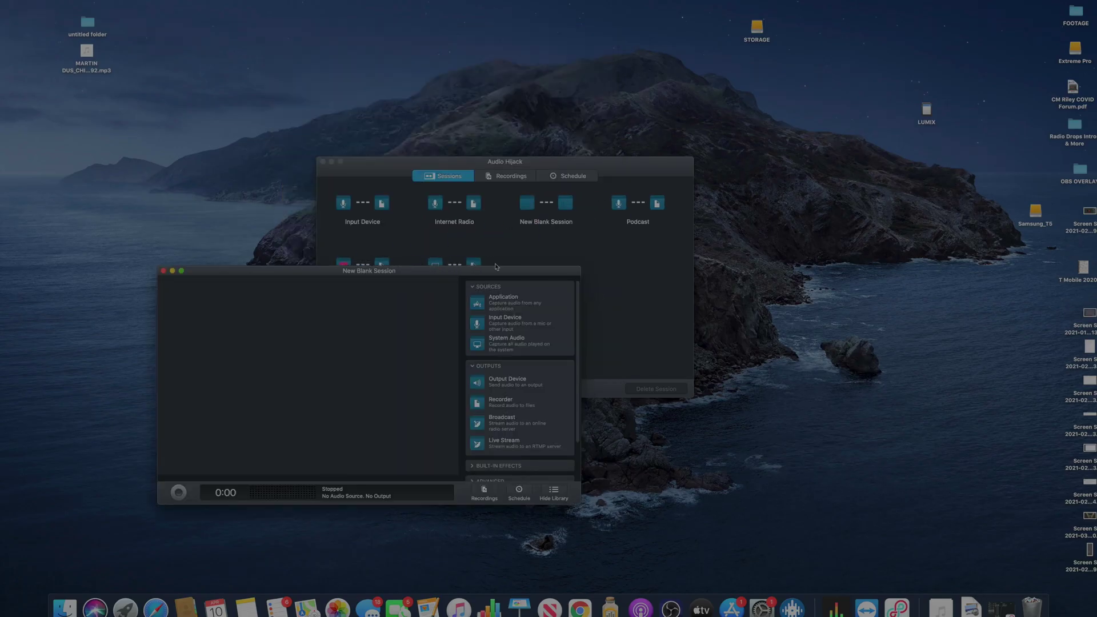
{"action": "left_click_drag", "start_coordinate": [496, 266], "coordinate": [543, 239]}
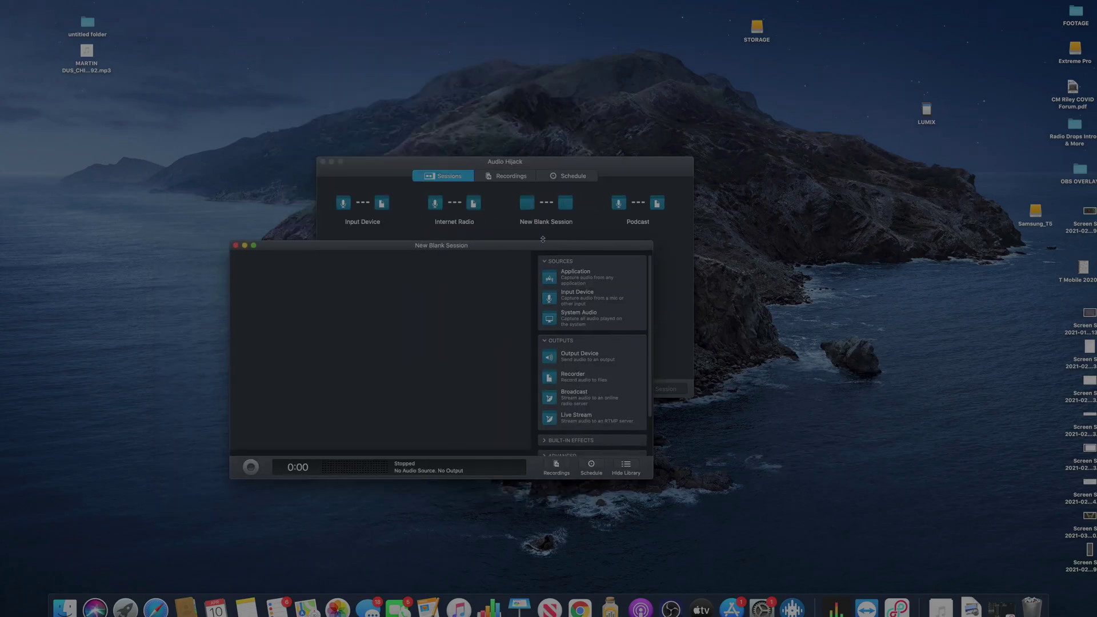
{"action": "left_click_drag", "start_coordinate": [651, 245], "coordinate": [981, 113]}
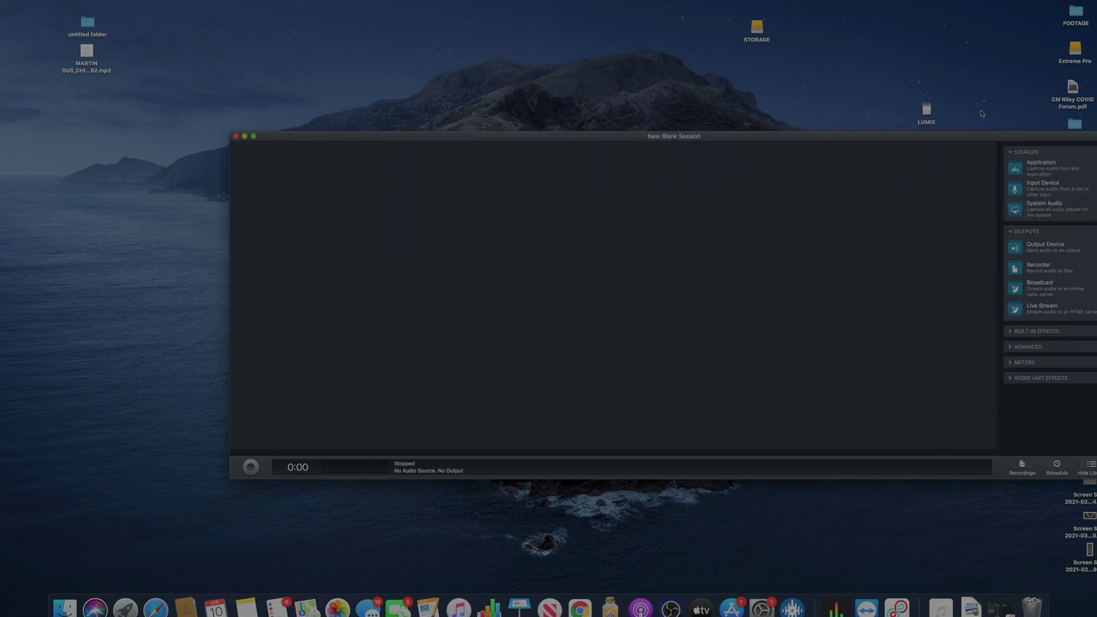
{"action": "left_click_drag", "start_coordinate": [233, 131], "coordinate": [55, 20]}
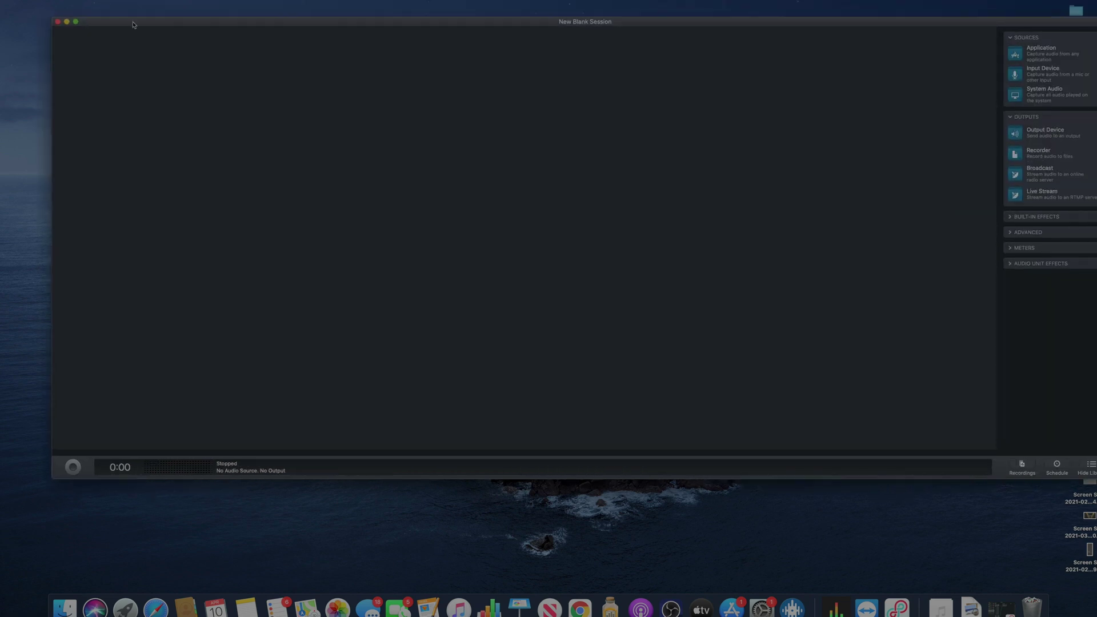
{"action": "left_click_drag", "start_coordinate": [217, 24], "coordinate": [177, 43]}
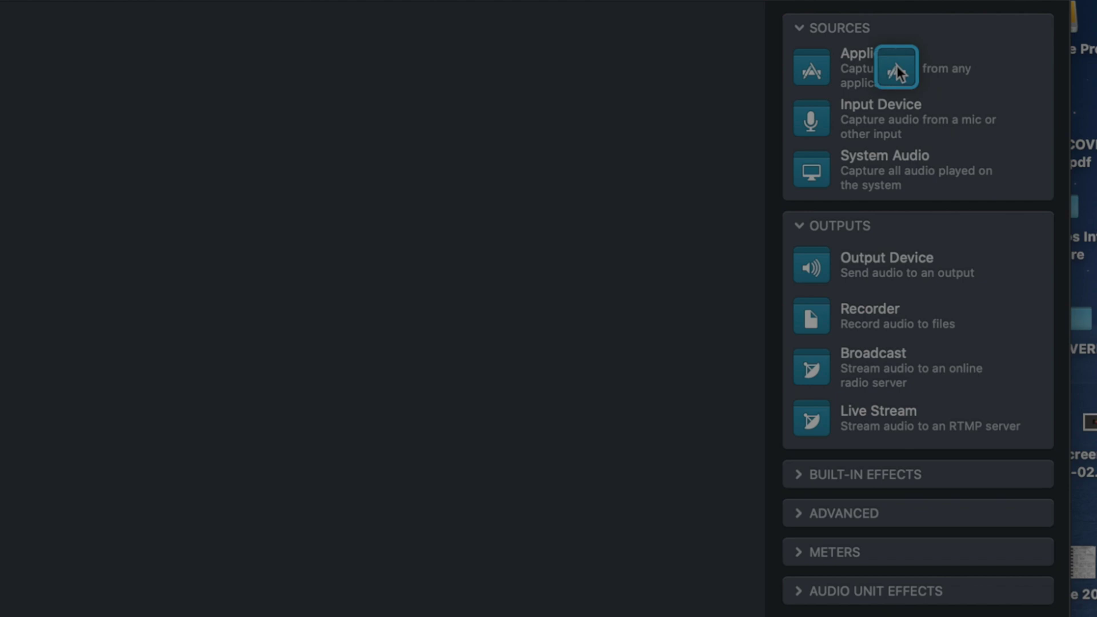
Step: Place an Application source block, browse its app list without choosing one, and reposition it
{"action": "left_click_drag", "start_coordinate": [897, 73], "coordinate": [897, 73]}
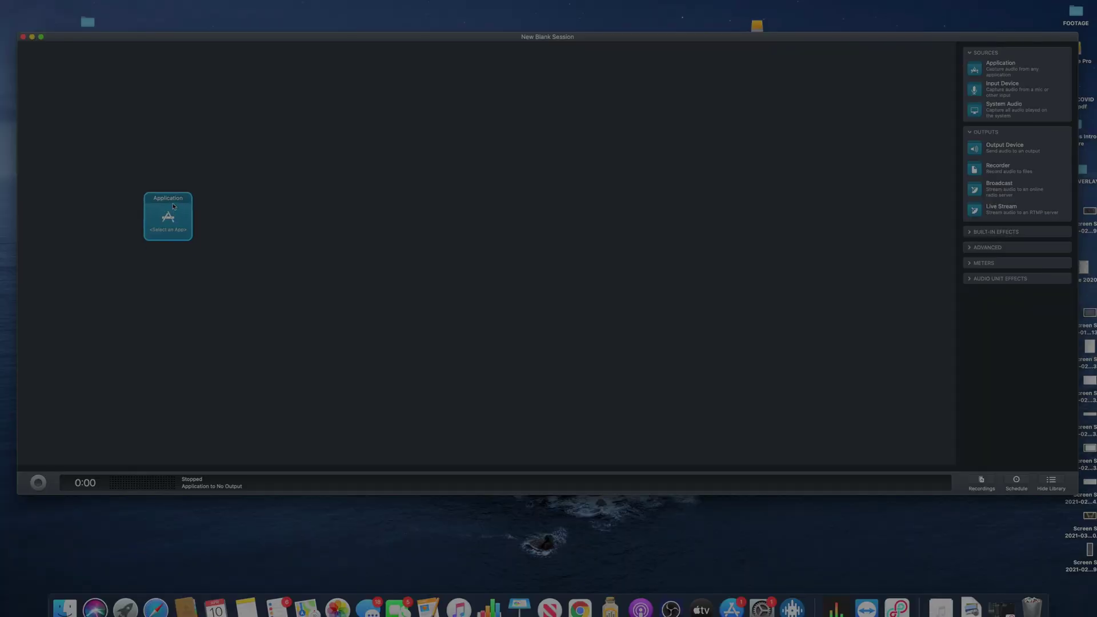
{"action": "left_click_drag", "start_coordinate": [170, 223], "coordinate": [160, 221]}
{"action": "left_click", "coordinate": [160, 220]}
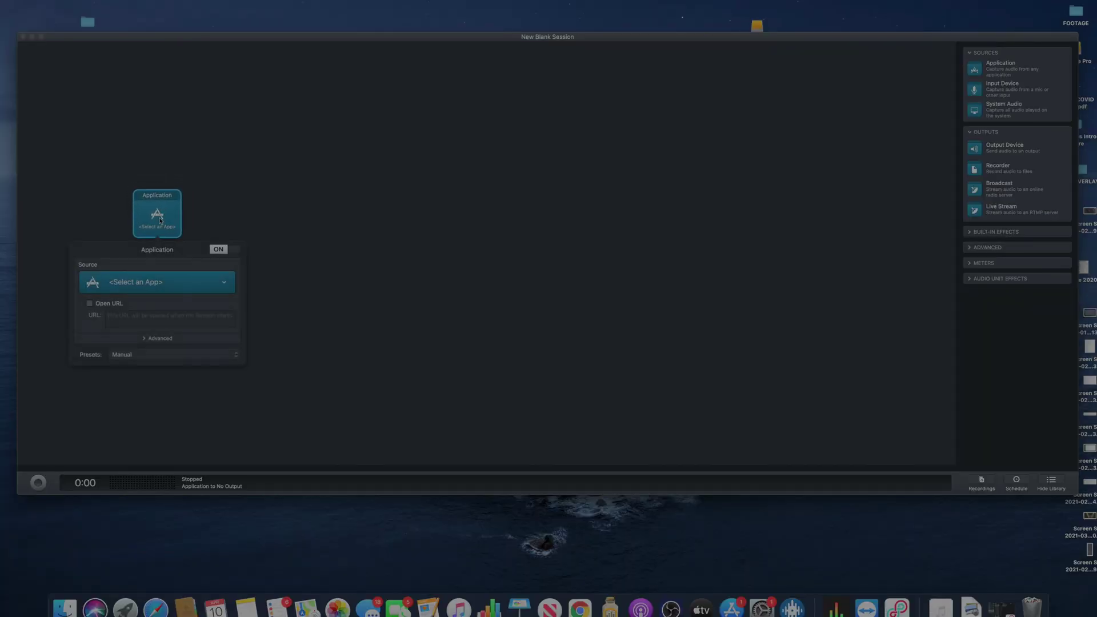
{"action": "left_click", "coordinate": [126, 281]}
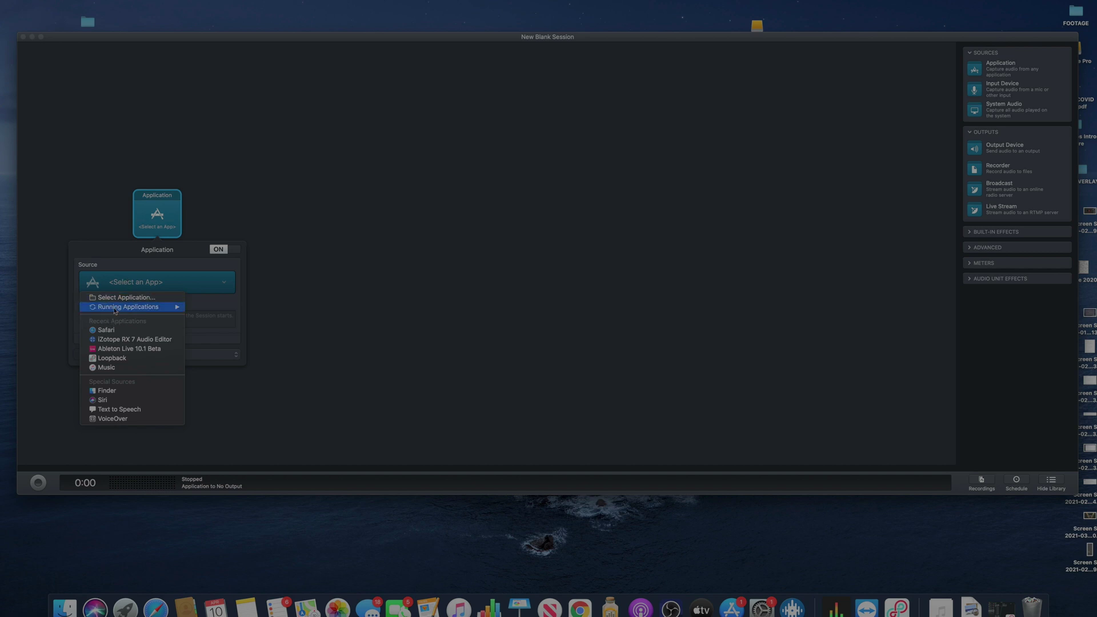
{"action": "mouse_move", "coordinate": [172, 307]}
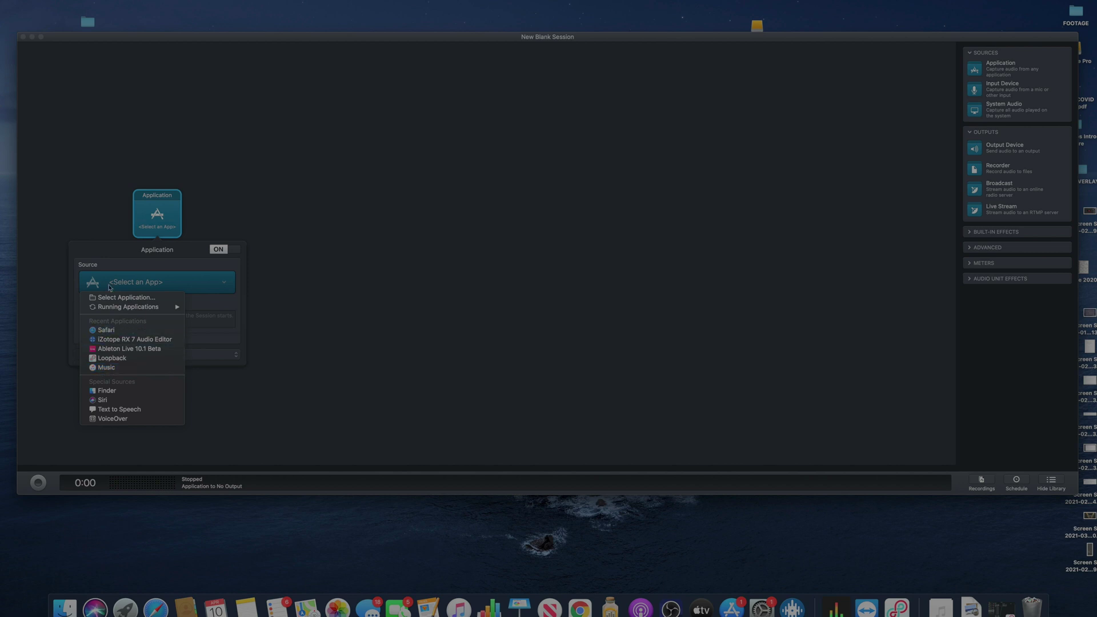
{"action": "left_click", "coordinate": [155, 212]}
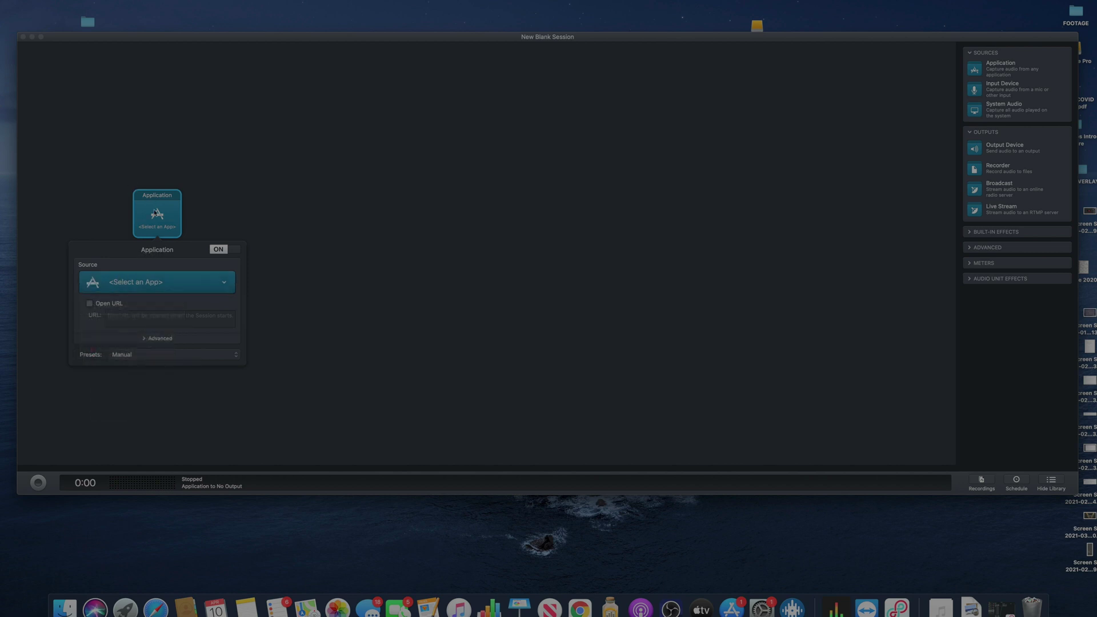
{"action": "left_click_drag", "start_coordinate": [157, 209], "coordinate": [116, 294]}
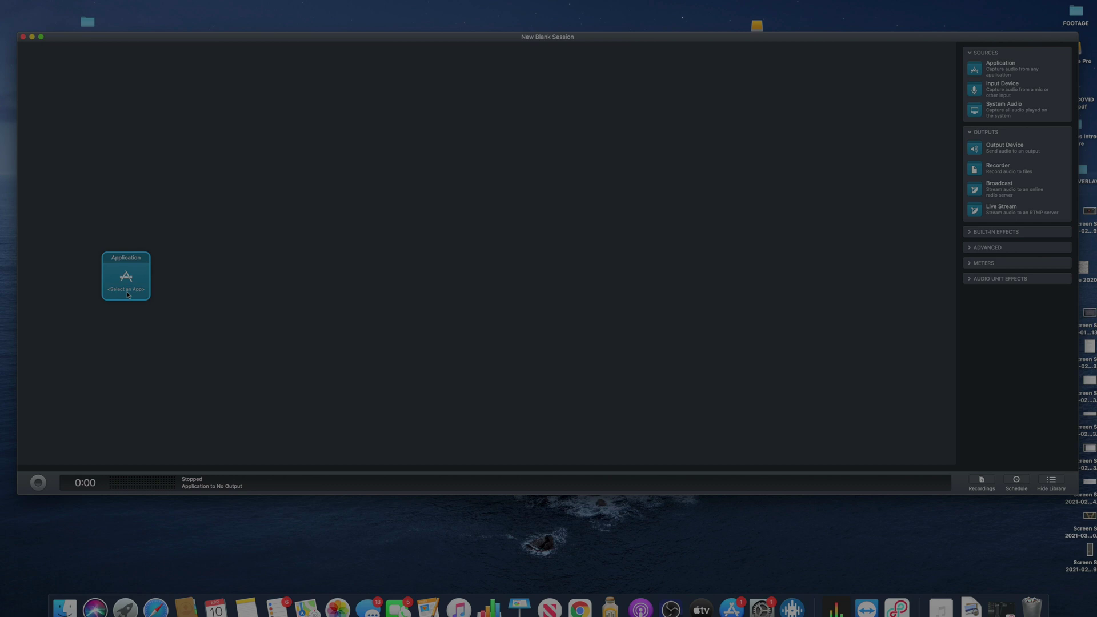
{"action": "left_click_drag", "start_coordinate": [127, 294], "coordinate": [144, 313]}
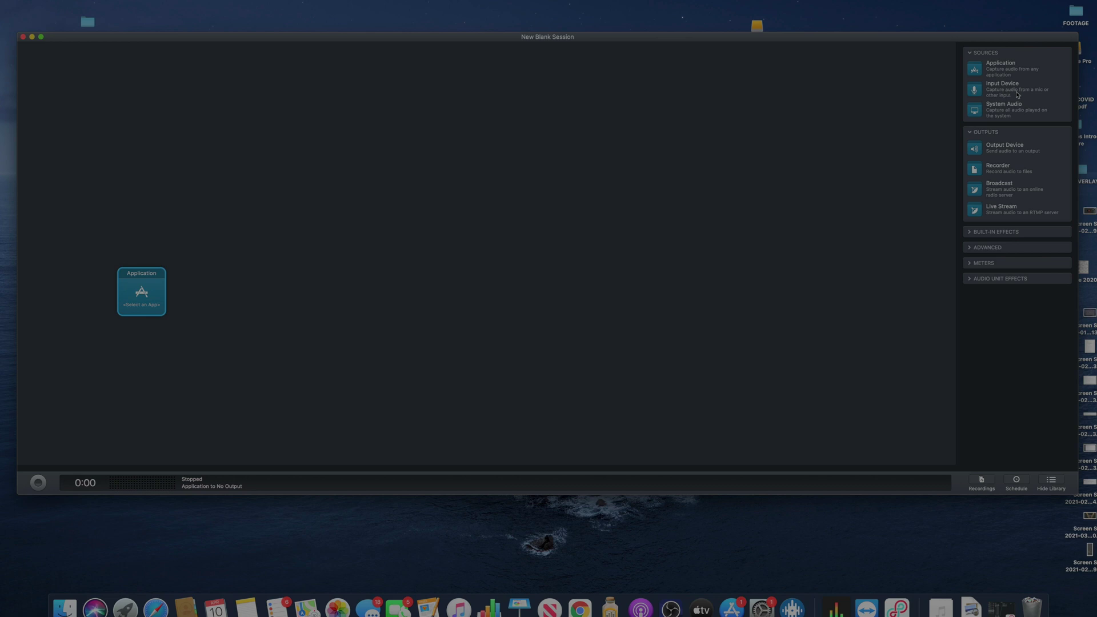
Step: Add an Input Device block using Scarlett 18i20 USB, leaving the left channel on Default
{"action": "left_click_drag", "start_coordinate": [1016, 95], "coordinate": [144, 184]}
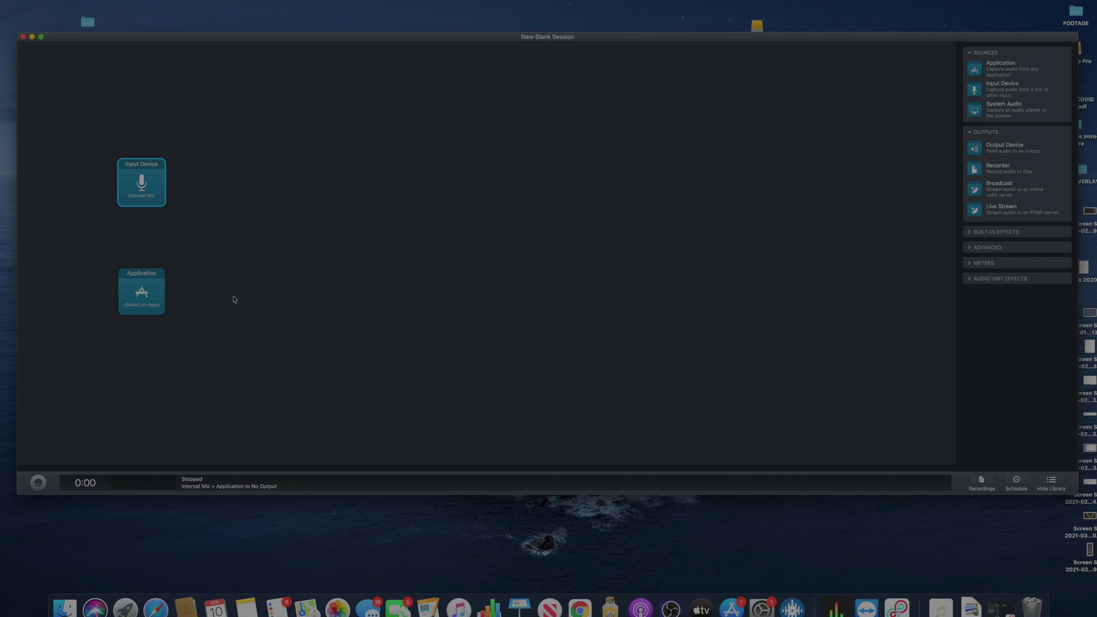
{"action": "left_click", "coordinate": [144, 197]}
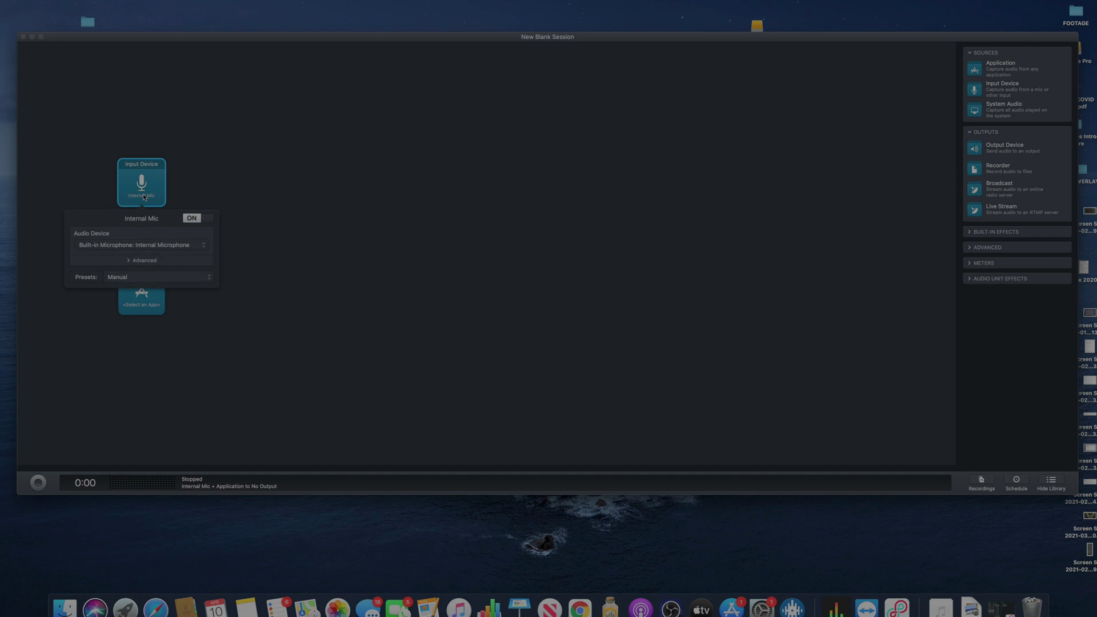
{"action": "left_click", "coordinate": [145, 247]}
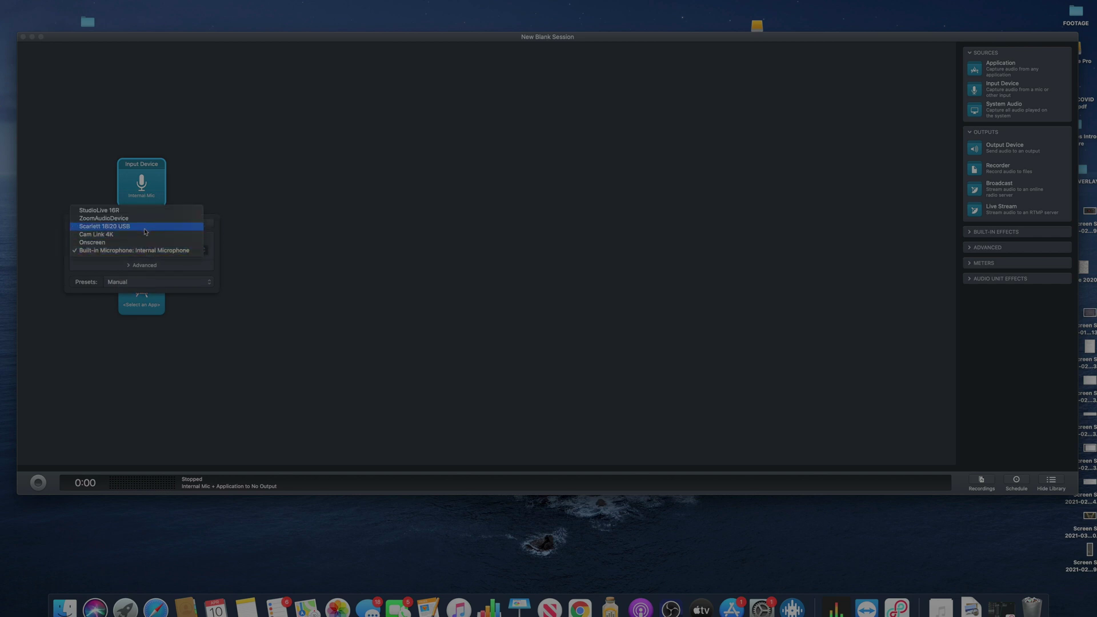
{"action": "left_click", "coordinate": [145, 226]}
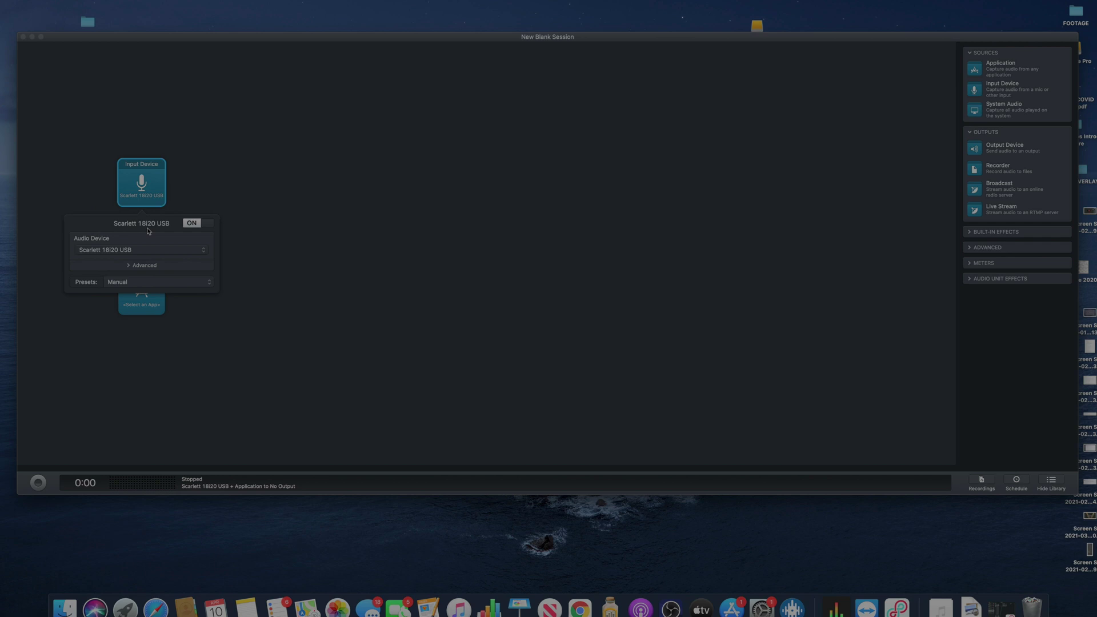
{"action": "left_click", "coordinate": [129, 265]}
{"action": "left_click", "coordinate": [158, 275]}
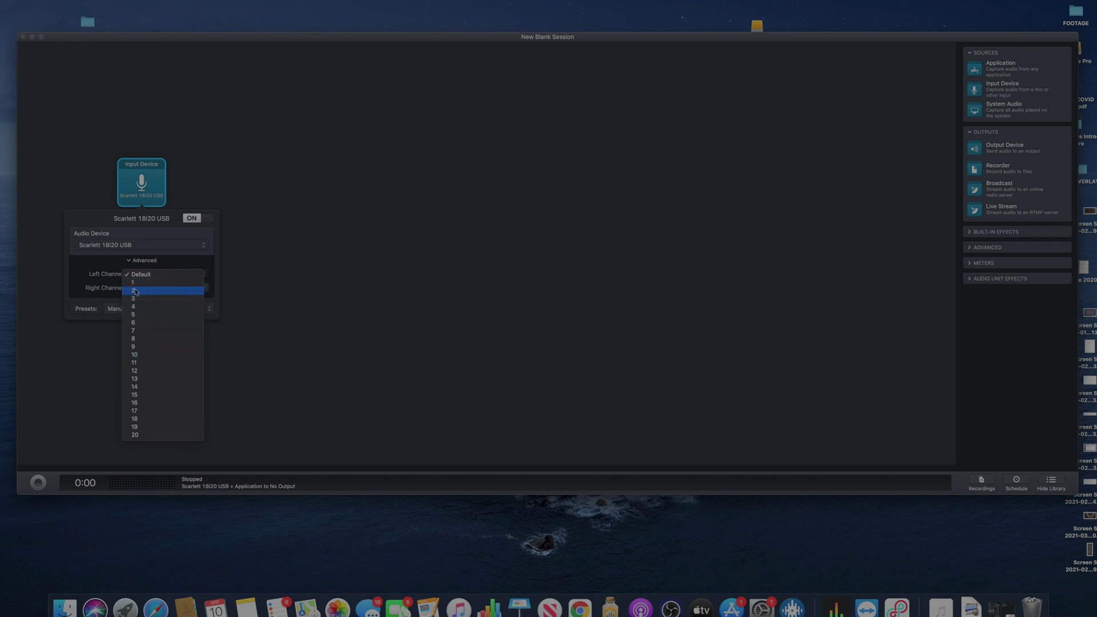
{"action": "left_click", "coordinate": [108, 277]}
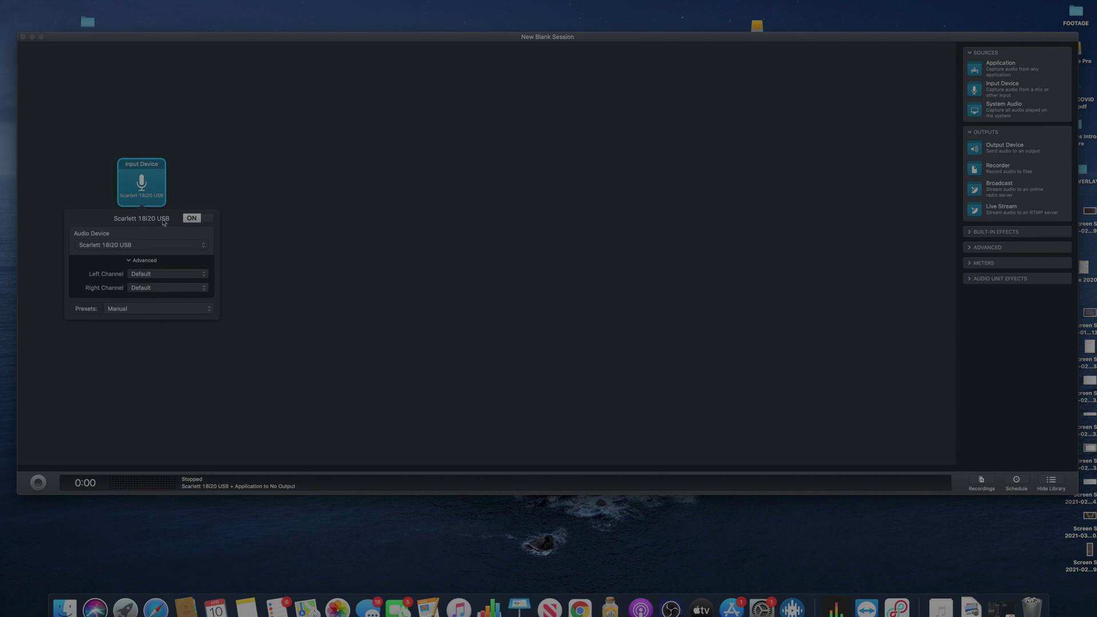
Step: Shift both source blocks right and add a Peak/RMS meter after each one
{"action": "left_click", "coordinate": [209, 199]}
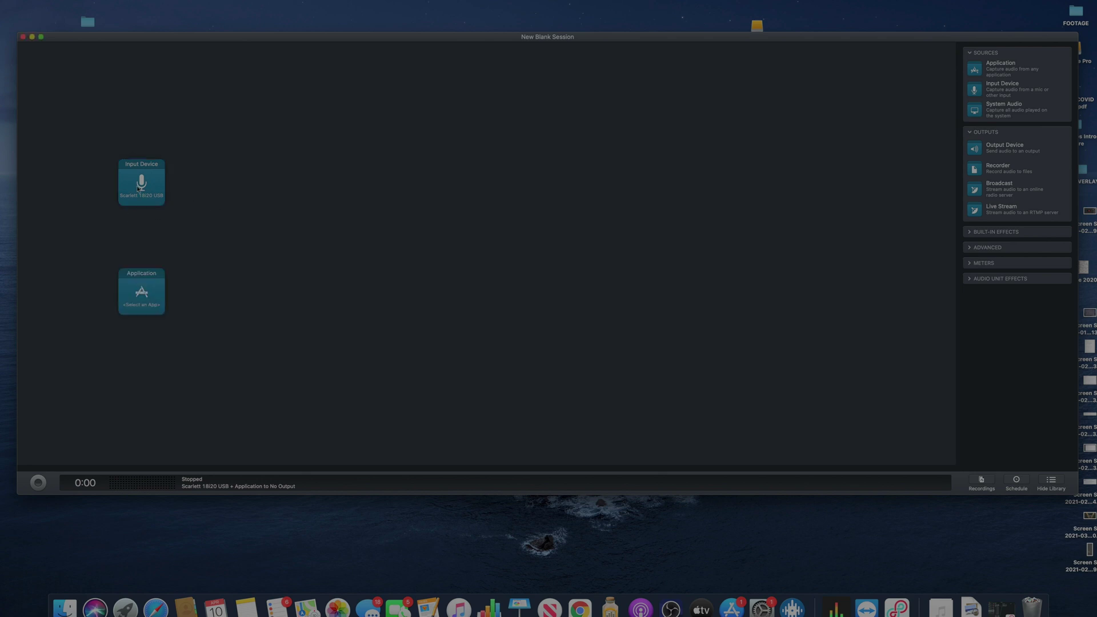
{"action": "left_click_drag", "start_coordinate": [142, 184], "coordinate": [158, 184]}
{"action": "left_click_drag", "start_coordinate": [137, 304], "coordinate": [151, 307]}
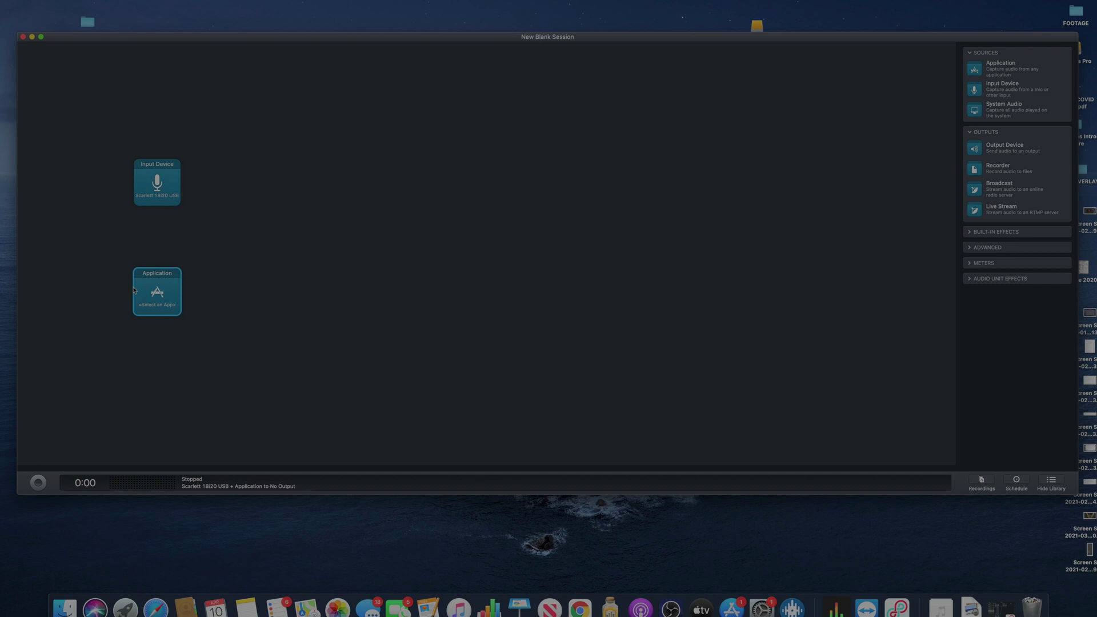
{"action": "left_click", "coordinate": [979, 234]}
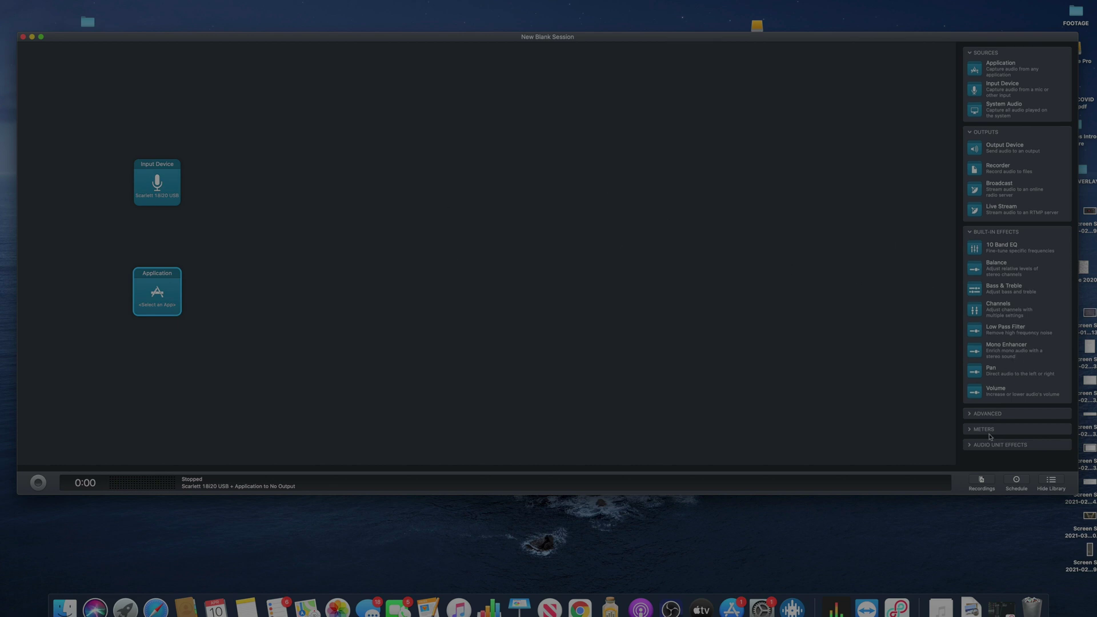
{"action": "left_click", "coordinate": [971, 429]}
{"action": "scroll", "coordinate": [996, 426], "scroll_direction": "down", "scroll_amount": 2}
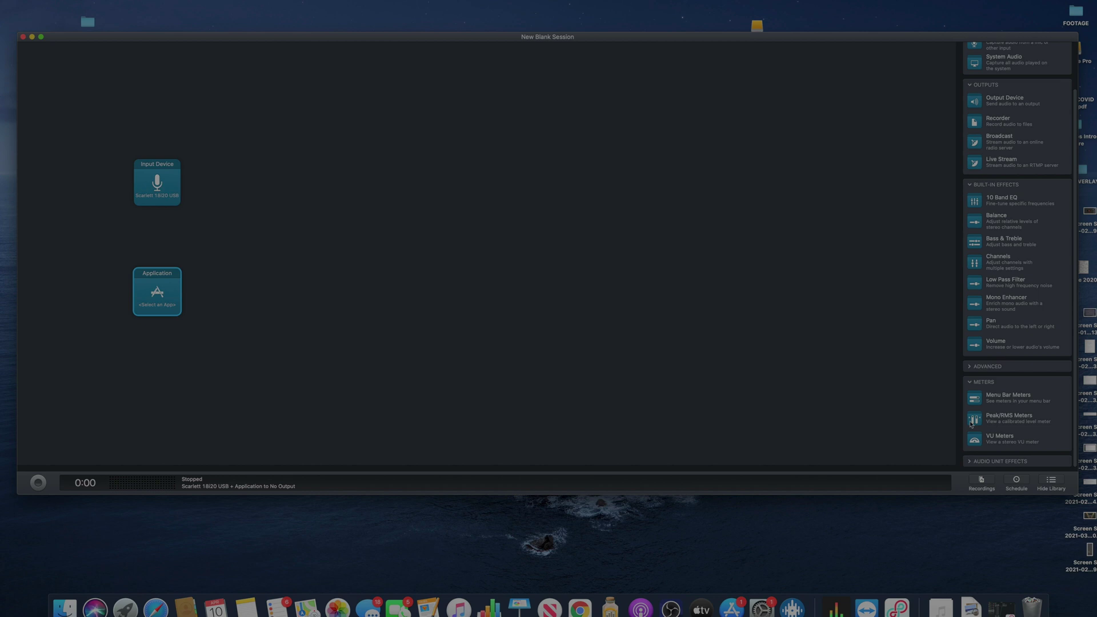
{"action": "left_click_drag", "start_coordinate": [1007, 420], "coordinate": [320, 207]}
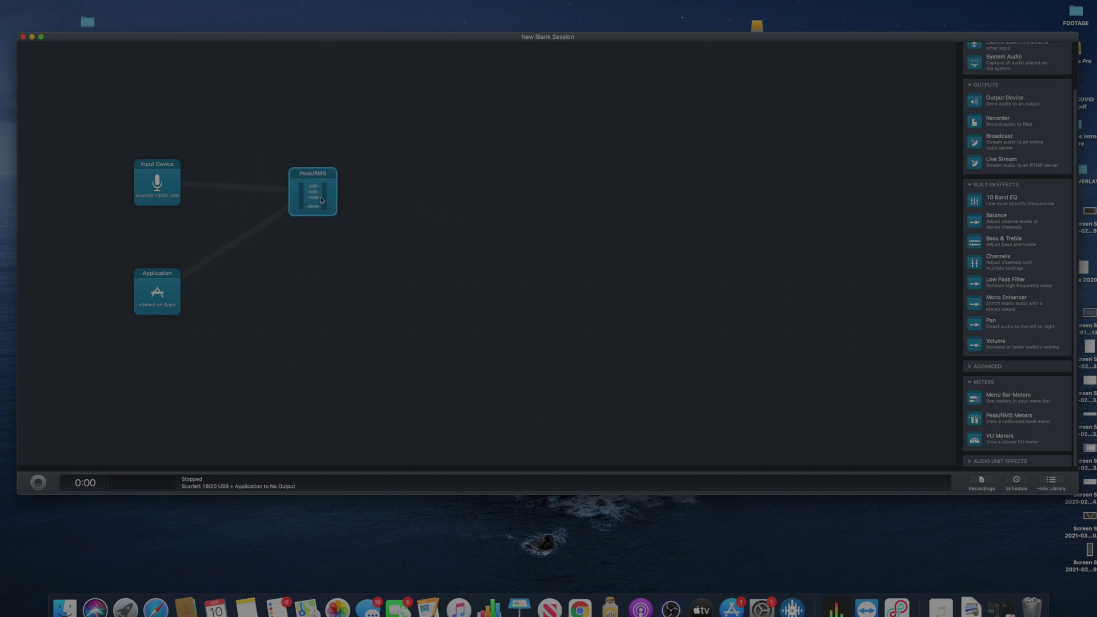
{"action": "left_click_drag", "start_coordinate": [999, 417], "coordinate": [317, 285]}
Step: Line up the second meter and insert a Volume effect before each Peak/RMS meter
{"action": "left_click", "coordinate": [313, 183]}
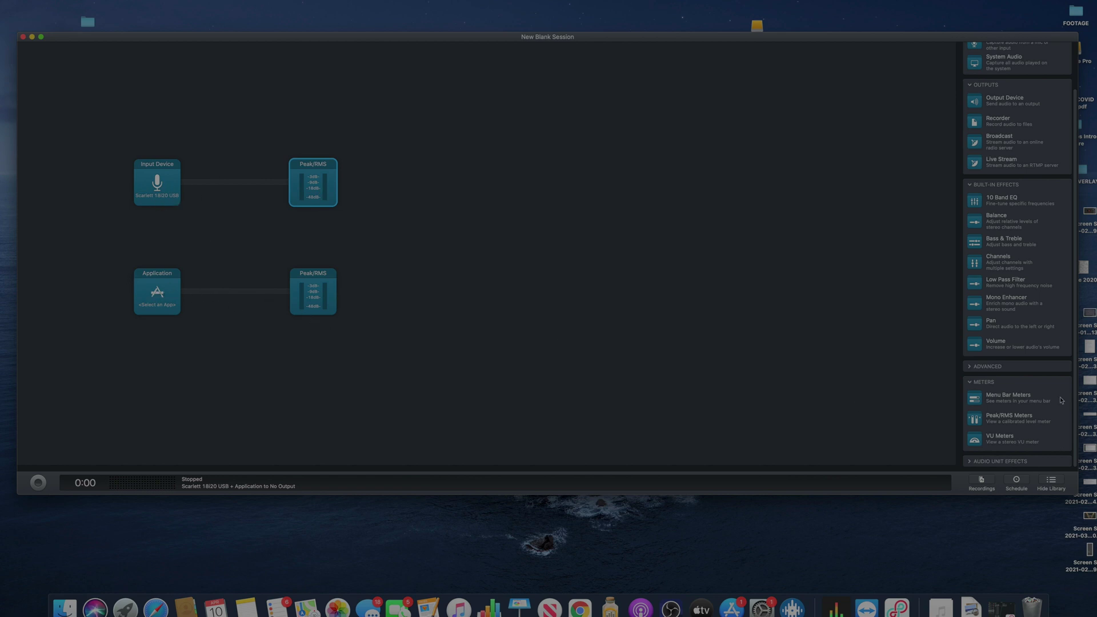
{"action": "left_click_drag", "start_coordinate": [995, 342], "coordinate": [248, 181]}
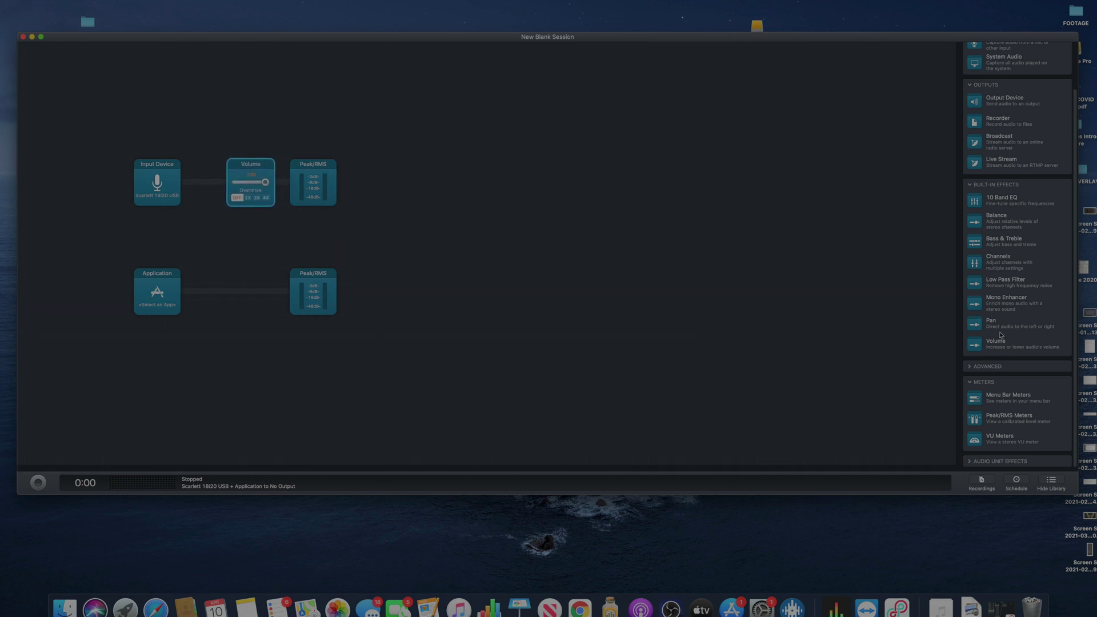
{"action": "left_click_drag", "start_coordinate": [998, 342], "coordinate": [258, 296]}
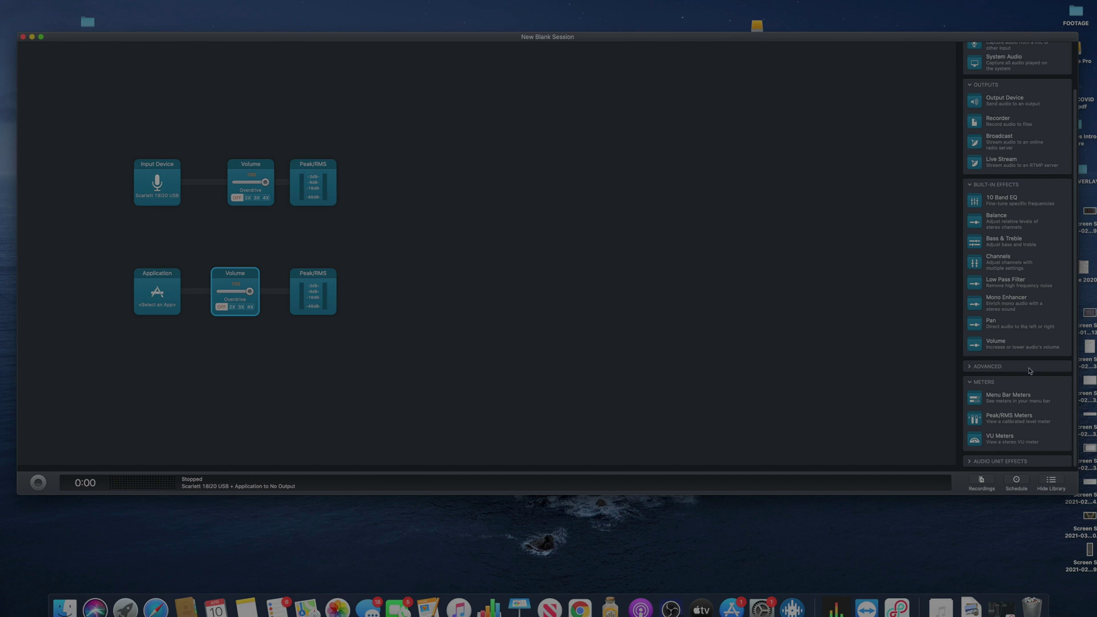
Step: Try a Balance effect after both meters, delete it, and add one shared Volume block instead
{"action": "left_click_drag", "start_coordinate": [1010, 229], "coordinate": [501, 244]}
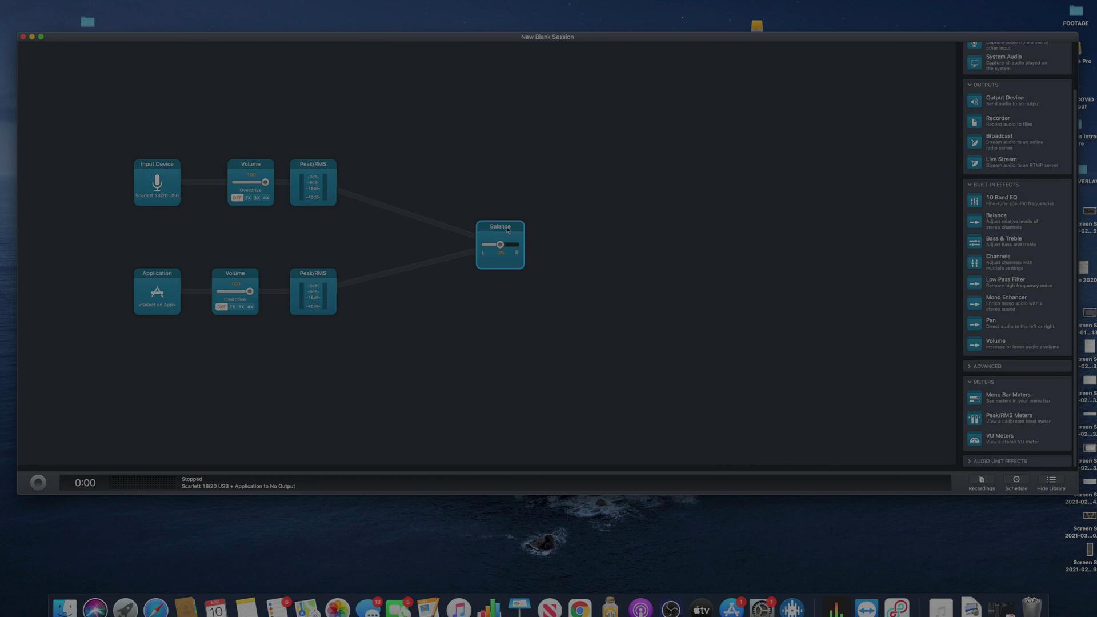
{"action": "right_click", "coordinate": [507, 229]}
{"action": "left_click", "coordinate": [538, 243]}
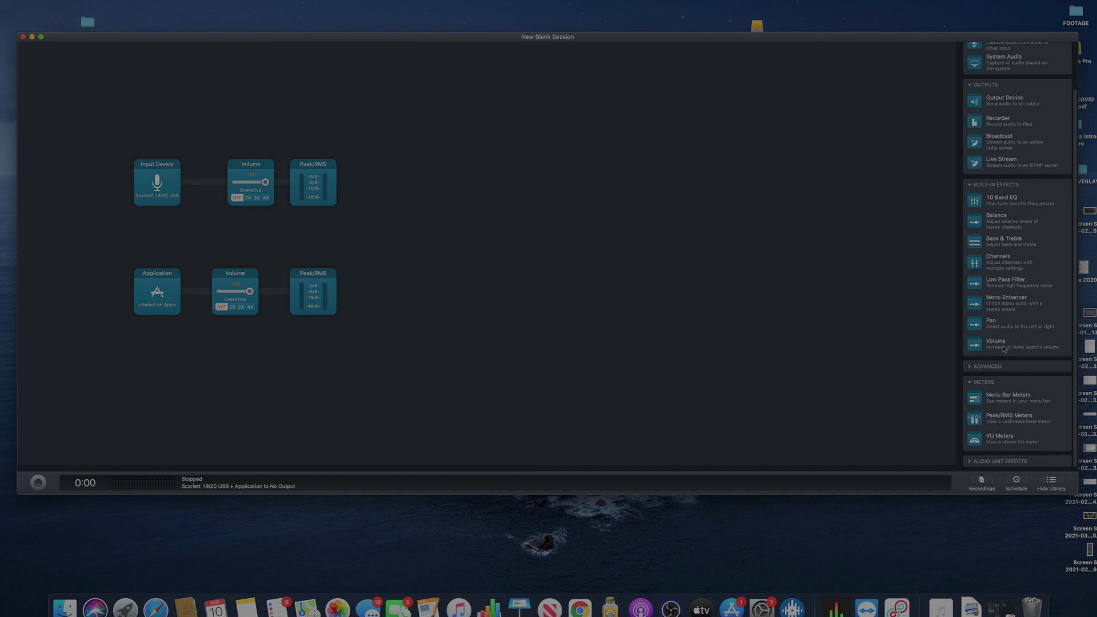
{"action": "left_click_drag", "start_coordinate": [1009, 346], "coordinate": [454, 247]}
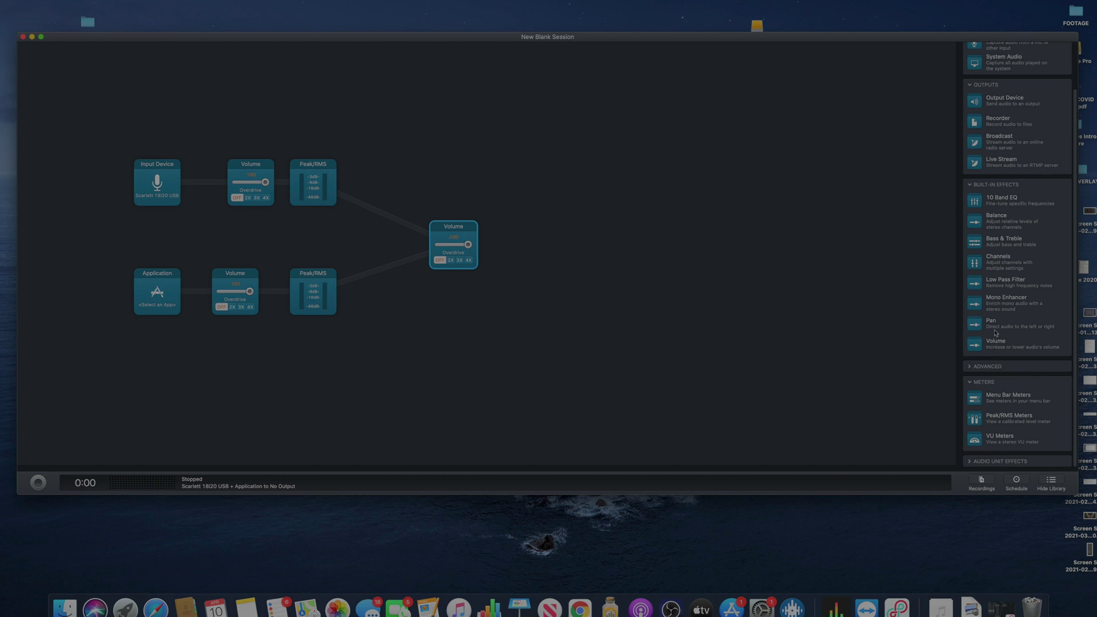
Step: Add an MP3 Recorder and a Broadcast output after the shared Volume block
{"action": "left_click_drag", "start_coordinate": [1003, 122], "coordinate": [658, 243]}
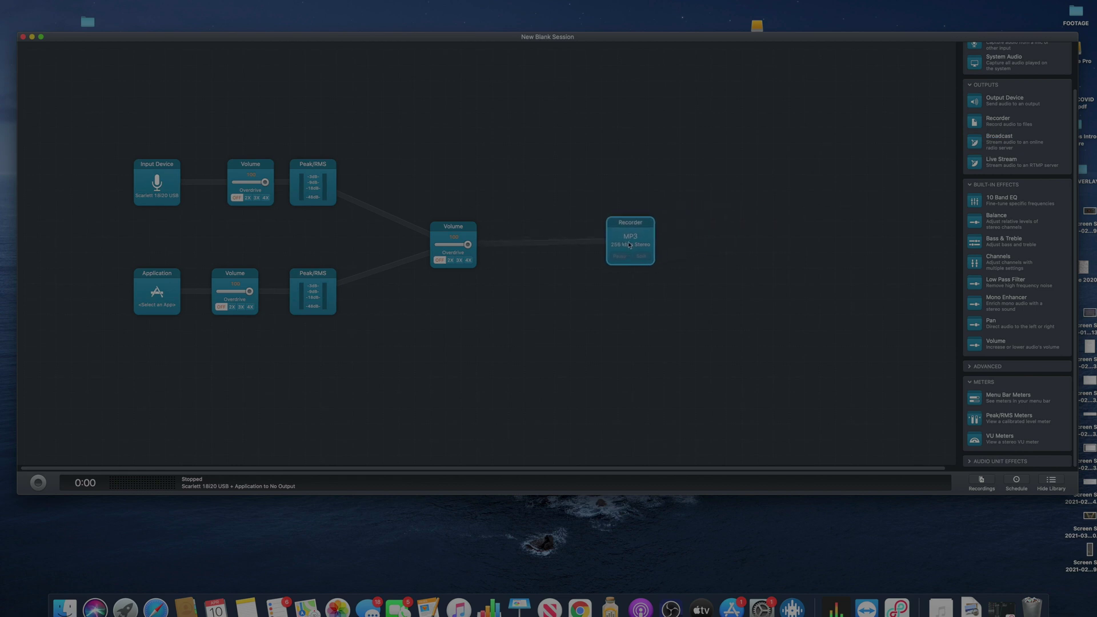
{"action": "left_click_drag", "start_coordinate": [1022, 142], "coordinate": [518, 244]}
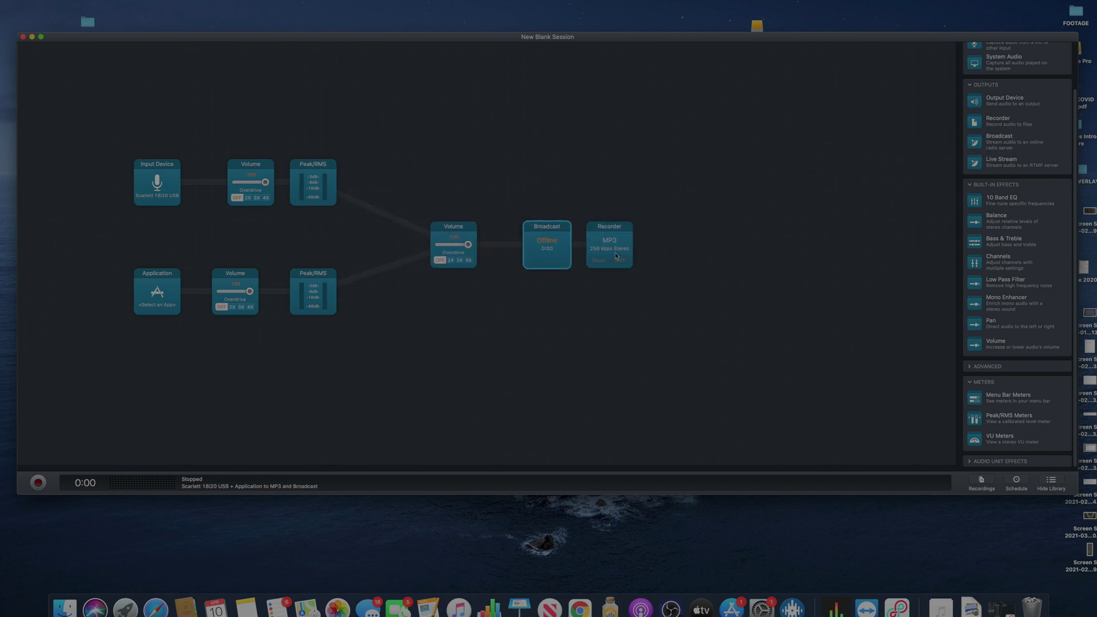
{"action": "left_click", "coordinate": [551, 240]}
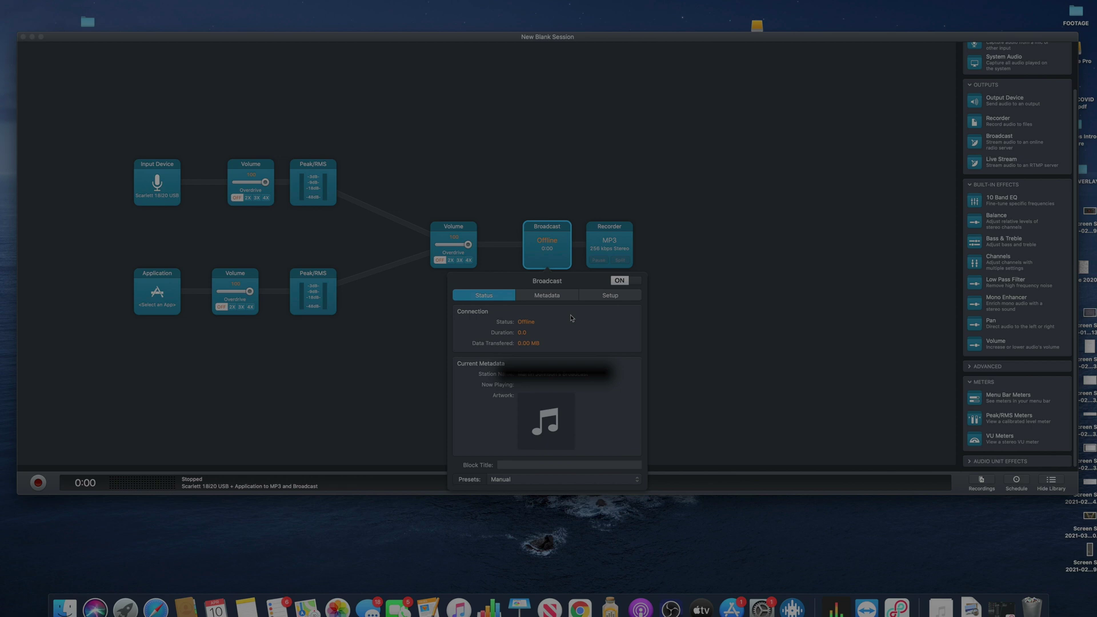
{"action": "left_click", "coordinate": [980, 167]}
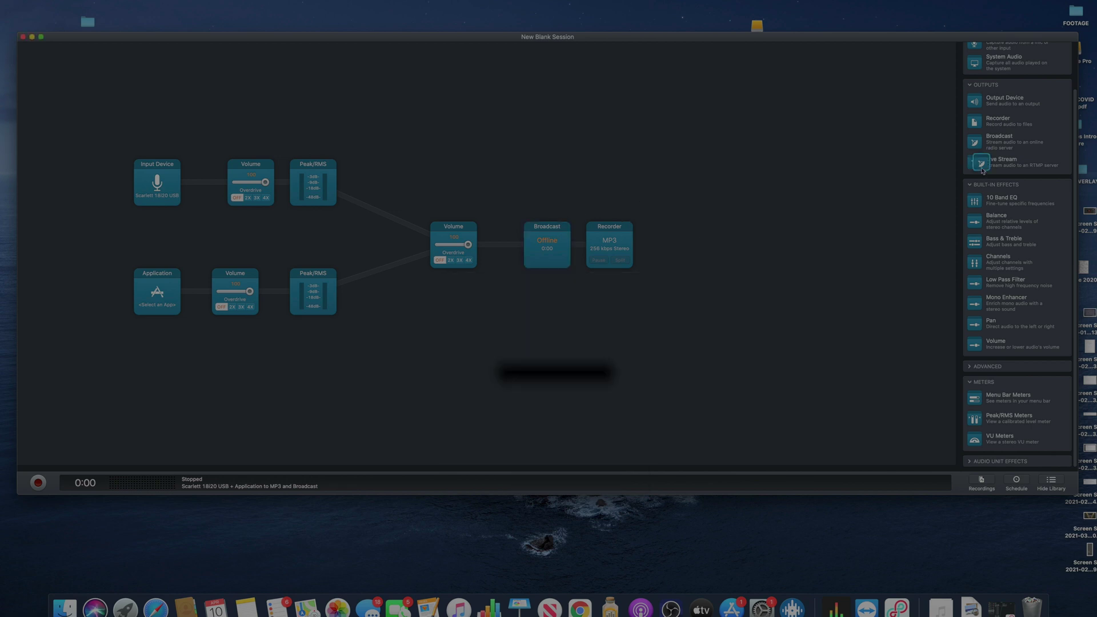
Step: Add a Live Stream output and order the chain Live Stream, Broadcast, Recorder
{"action": "left_click_drag", "start_coordinate": [983, 169], "coordinate": [513, 236]}
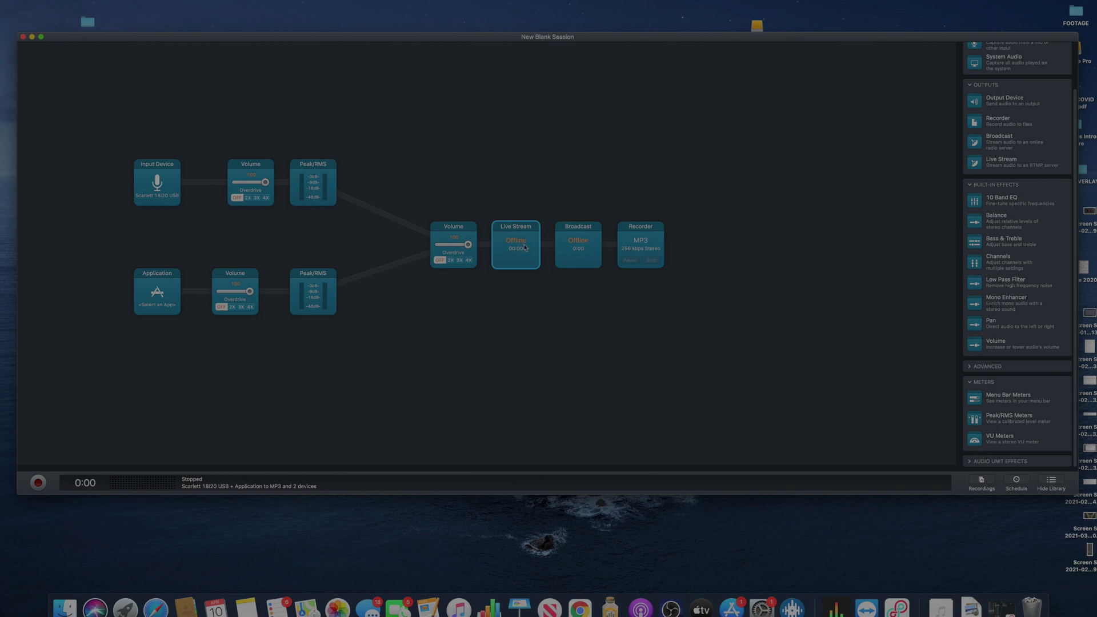
{"action": "left_click_drag", "start_coordinate": [524, 247], "coordinate": [304, 183]}
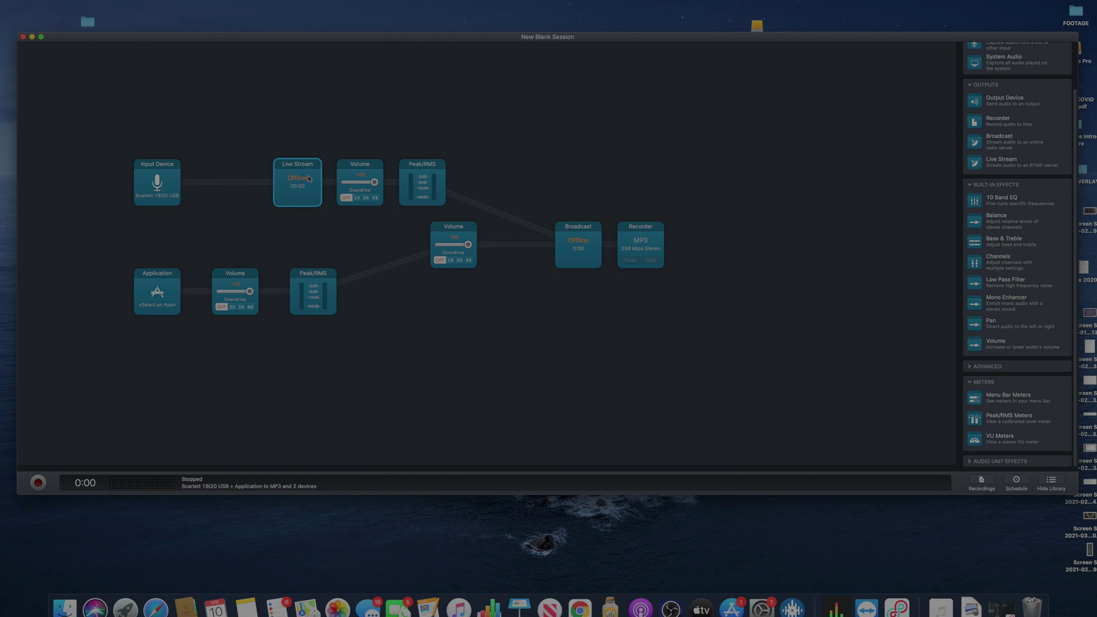
{"action": "mouse_move", "coordinate": [569, 235]}
{"action": "left_mouse_down"}
{"action": "mouse_move", "coordinate": [212, 276]}
{"action": "mouse_move", "coordinate": [219, 288]}
{"action": "mouse_move", "coordinate": [571, 197]}
{"action": "mouse_move", "coordinate": [582, 234]}
{"action": "left_mouse_up"}
{"action": "left_click_drag", "start_coordinate": [294, 178], "coordinate": [437, 280]}
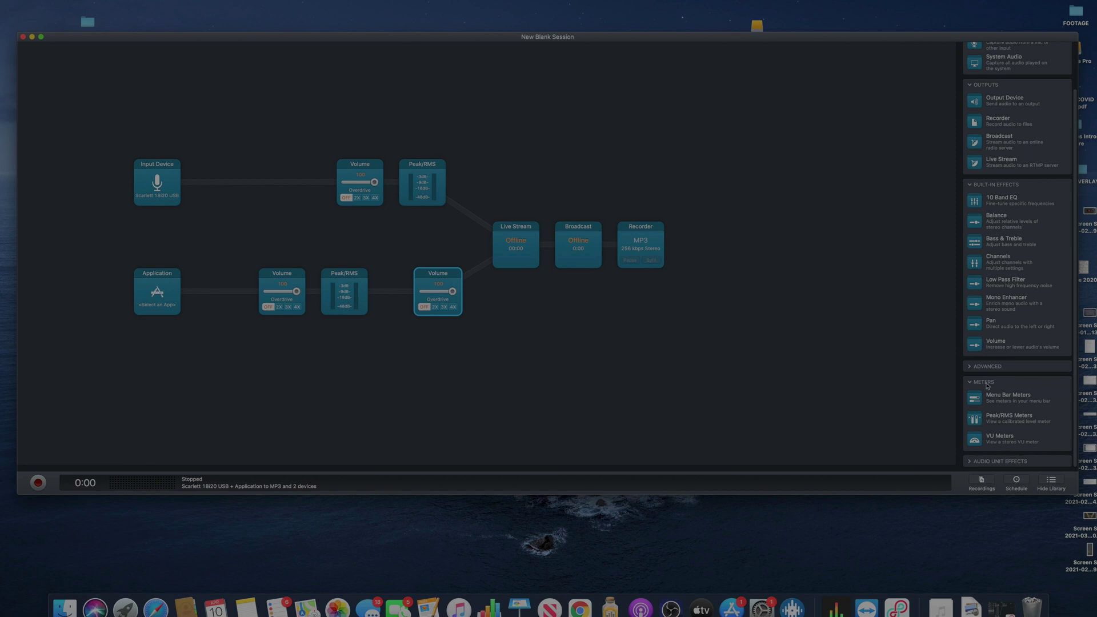
Step: Expand the Advanced effects group in the library and scroll through its entries
{"action": "left_click", "coordinate": [971, 367]}
{"action": "scroll", "coordinate": [1011, 385], "scroll_direction": "down", "scroll_amount": 3}
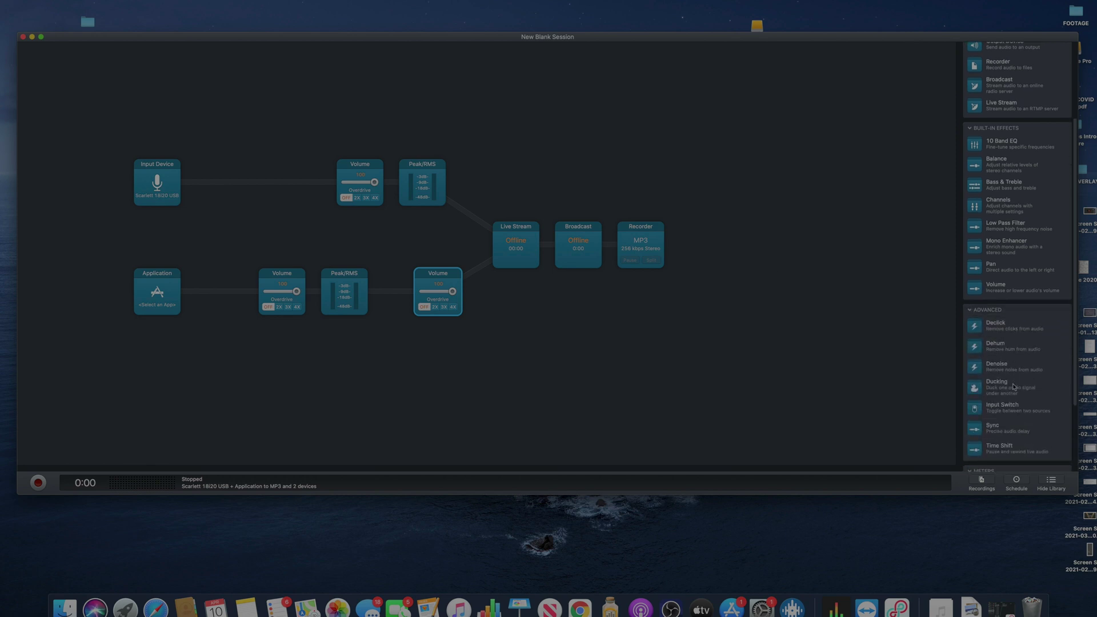
{"action": "scroll", "coordinate": [1013, 379], "scroll_direction": "down", "scroll_amount": 2}
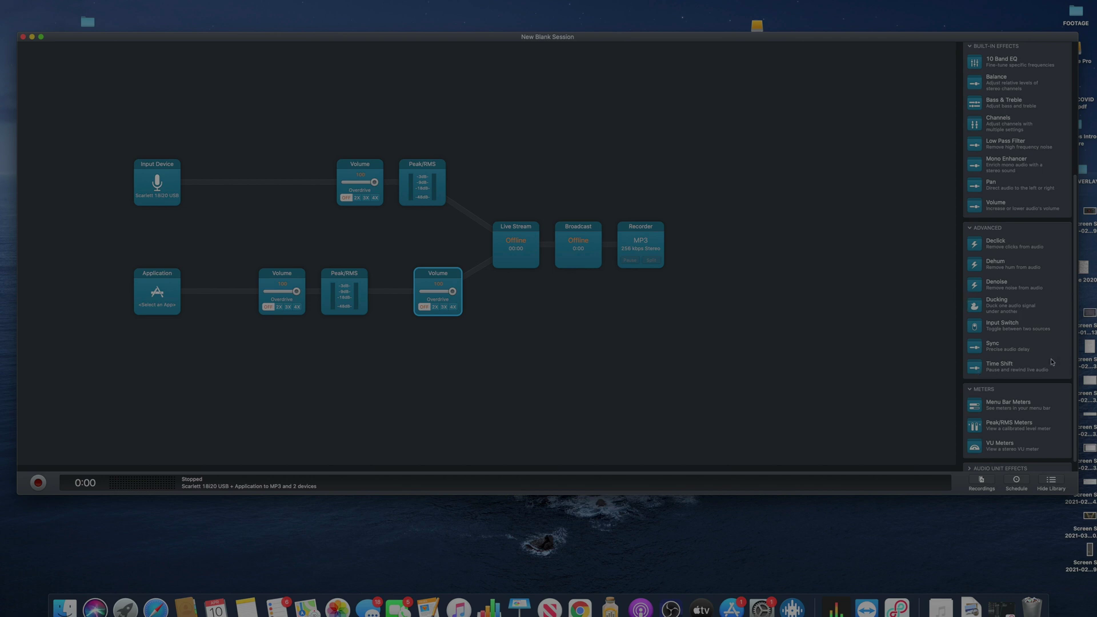
{"action": "scroll", "coordinate": [1045, 359], "scroll_direction": "down", "scroll_amount": 1}
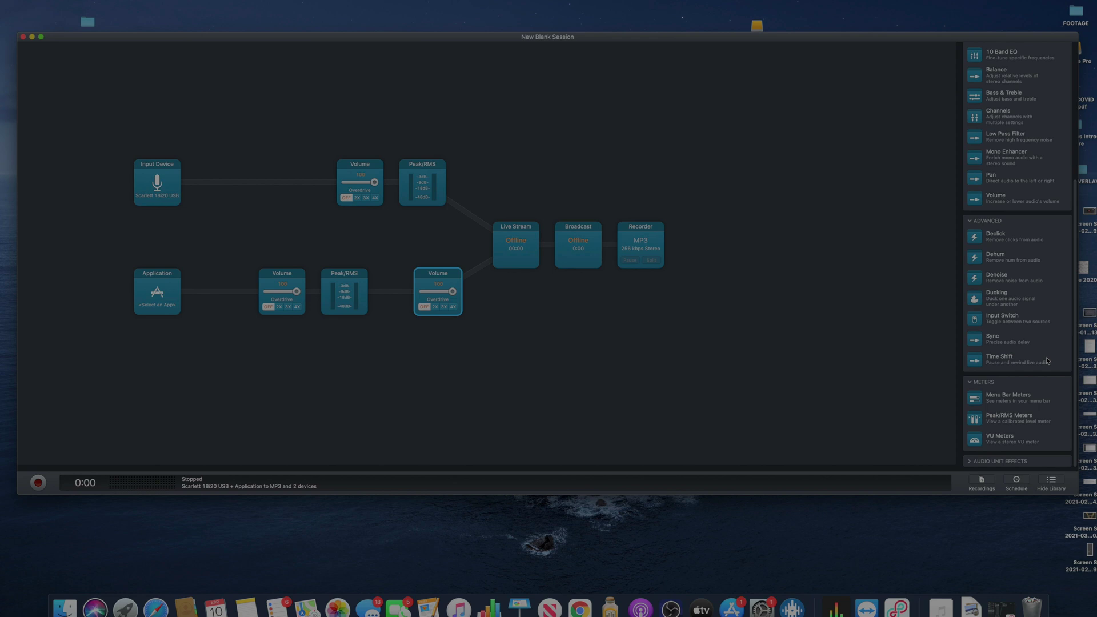
Step: Expand Audio Unit Effects and scroll through the list of available plugins
{"action": "left_click", "coordinate": [973, 461]}
{"action": "scroll", "coordinate": [1016, 400], "scroll_direction": "down", "scroll_amount": 5}
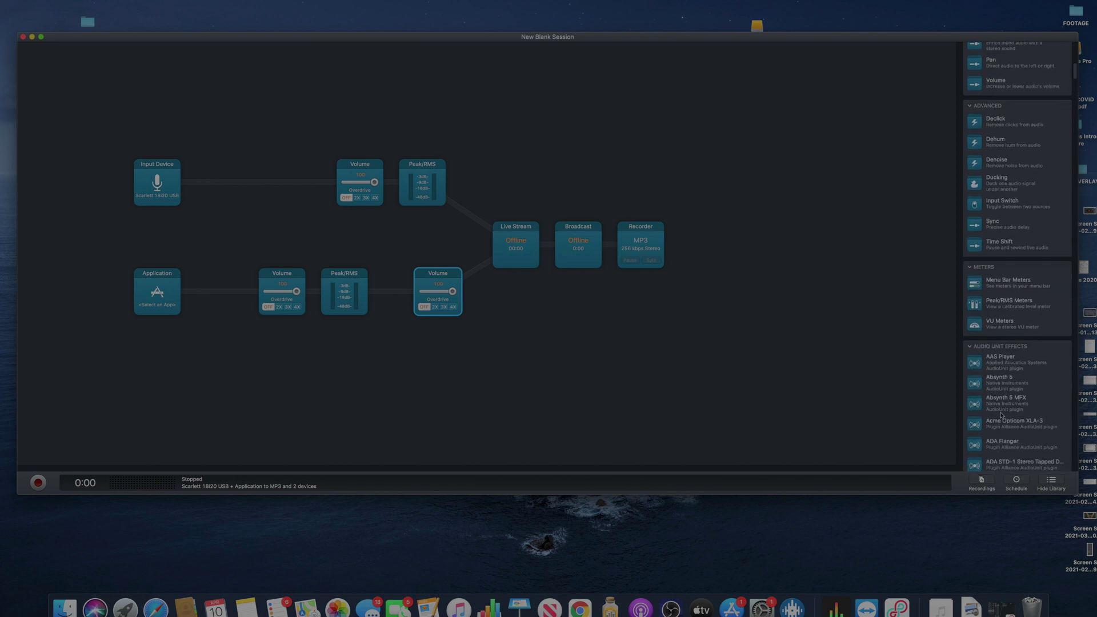
{"action": "scroll", "coordinate": [1000, 415], "scroll_direction": "down", "scroll_amount": 4}
{"action": "scroll", "coordinate": [1007, 403], "scroll_direction": "down", "scroll_amount": 12}
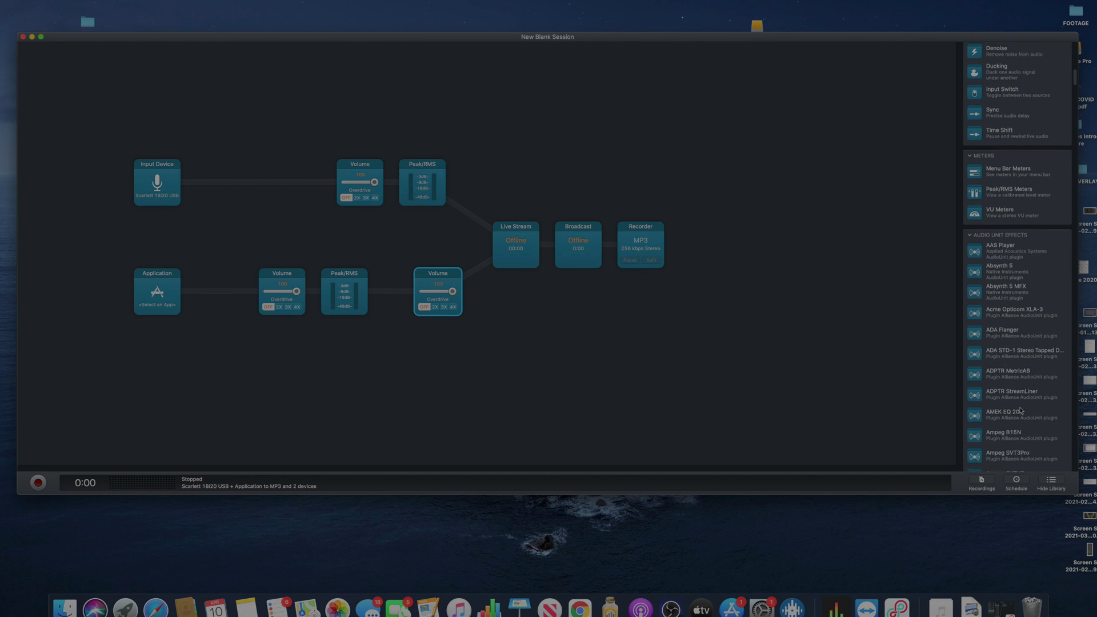
{"action": "scroll", "coordinate": [1020, 409], "scroll_direction": "down", "scroll_amount": 15}
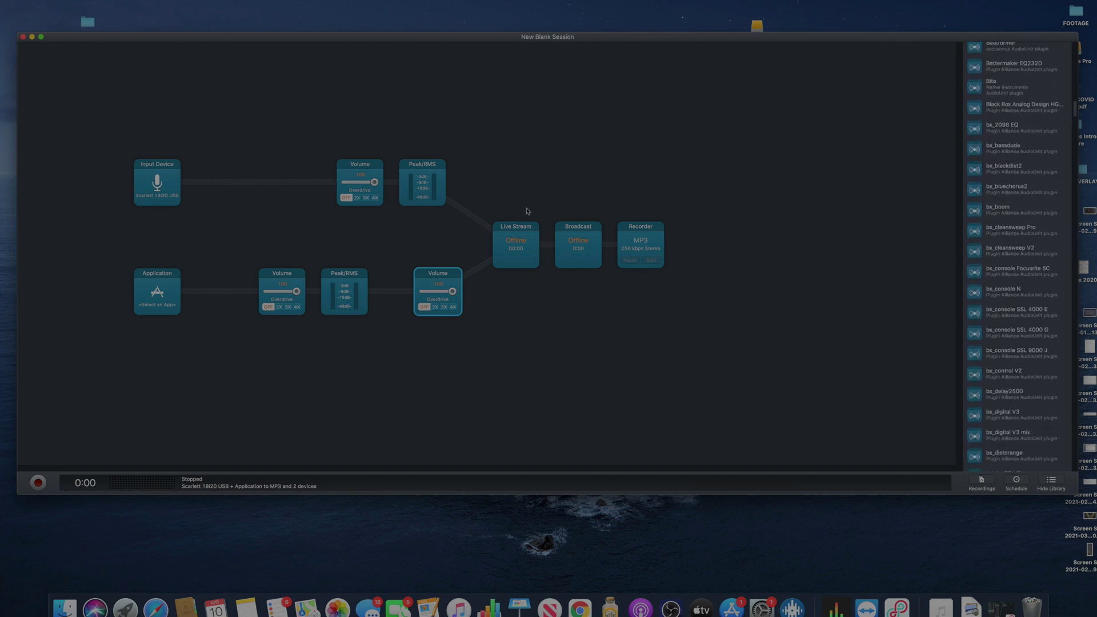
{"action": "scroll", "coordinate": [1013, 363], "scroll_direction": "down", "scroll_amount": 20}
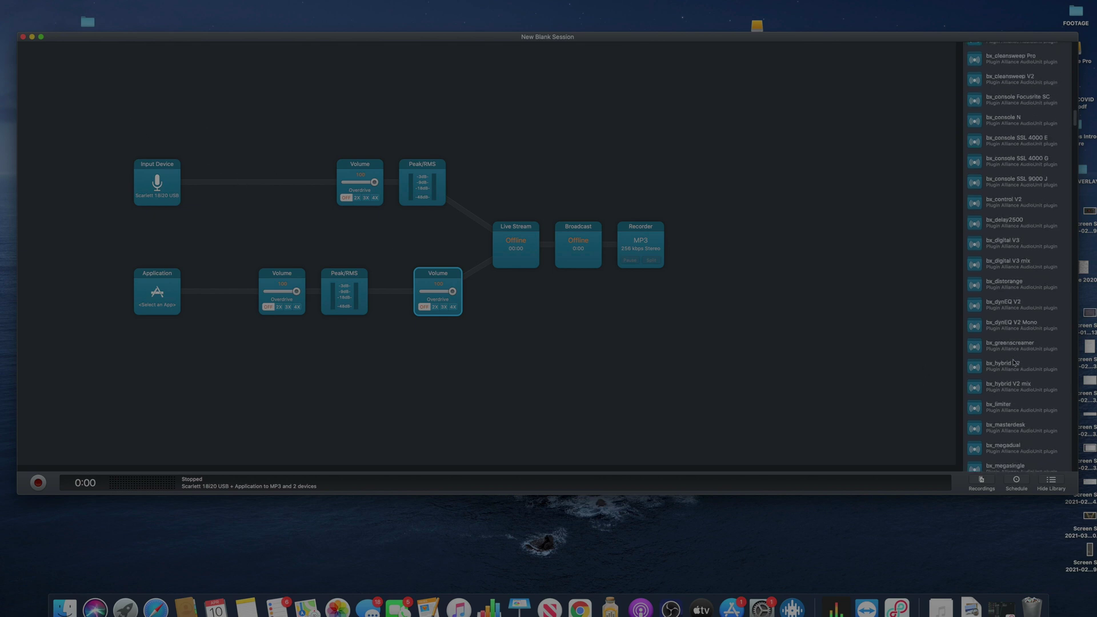
{"action": "scroll", "coordinate": [1013, 362], "scroll_direction": "down", "scroll_amount": 5}
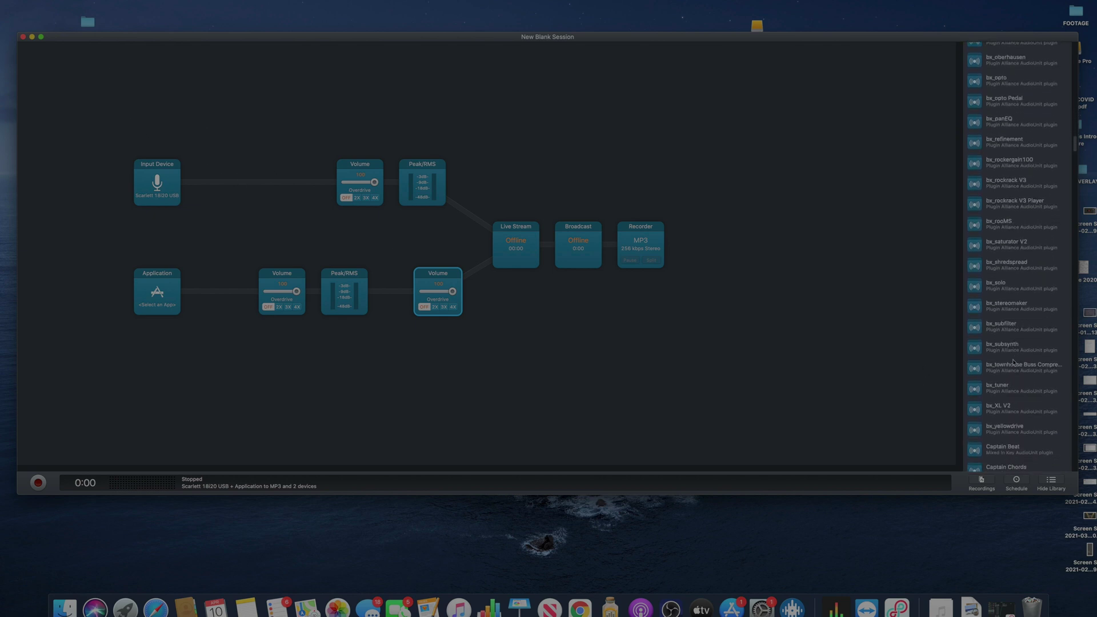
{"action": "scroll", "coordinate": [1013, 362], "scroll_direction": "down", "scroll_amount": 15}
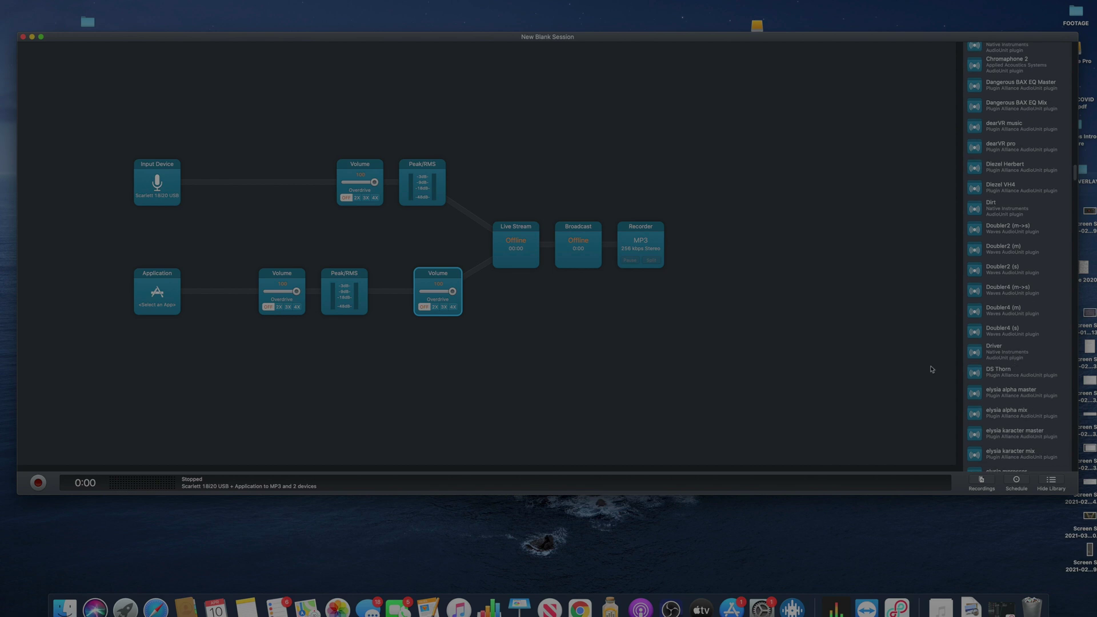
{"action": "scroll", "coordinate": [996, 313], "scroll_direction": "up", "scroll_amount": 20}
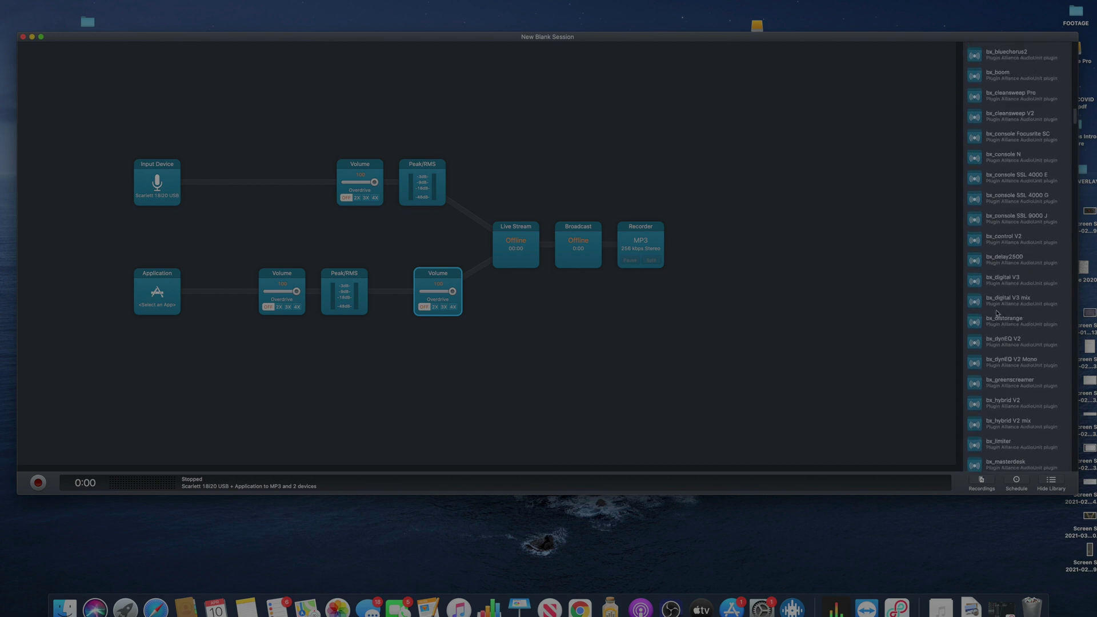
{"action": "scroll", "coordinate": [996, 313], "scroll_direction": "up", "scroll_amount": 8}
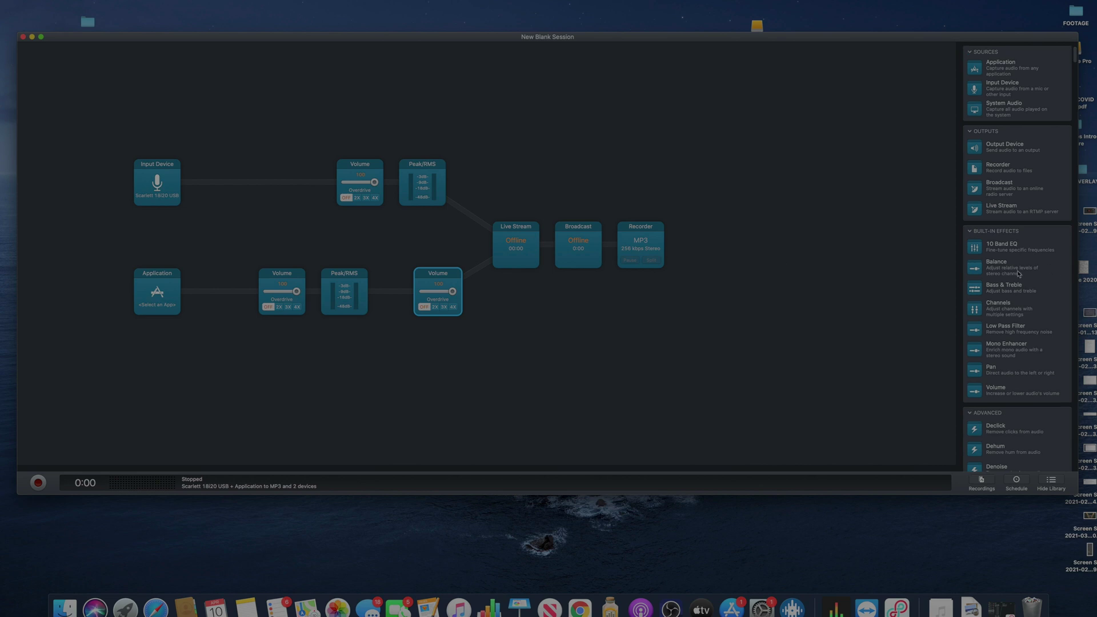
{"action": "scroll", "coordinate": [1019, 274], "scroll_direction": "down", "scroll_amount": 8}
{"action": "scroll", "coordinate": [1018, 274], "scroll_direction": "down", "scroll_amount": 15}
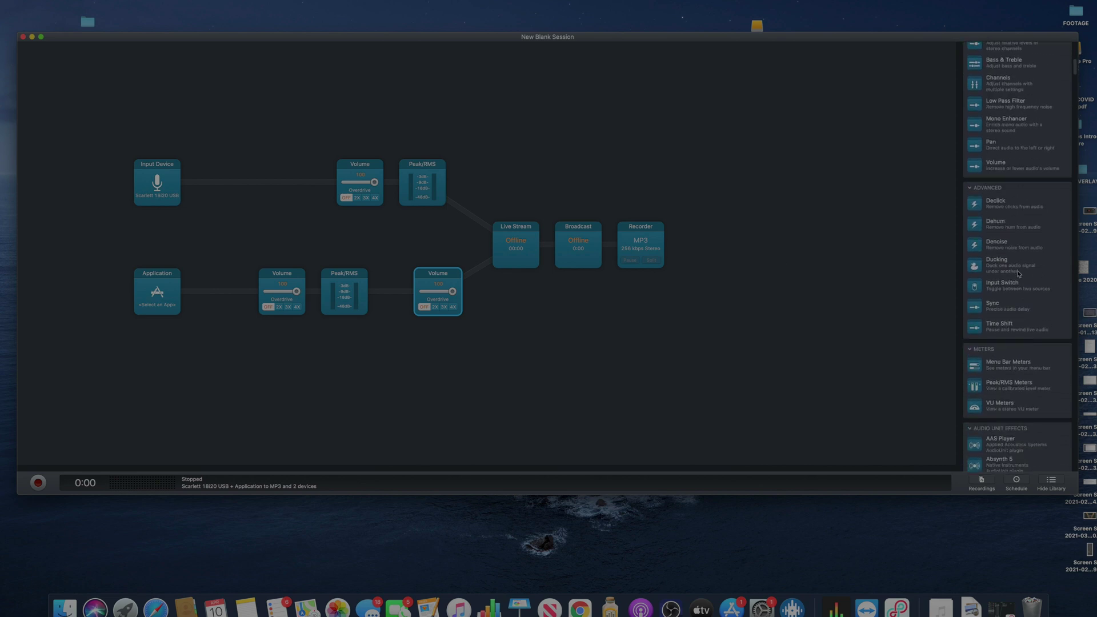
{"action": "scroll", "coordinate": [1019, 274], "scroll_direction": "down", "scroll_amount": 15}
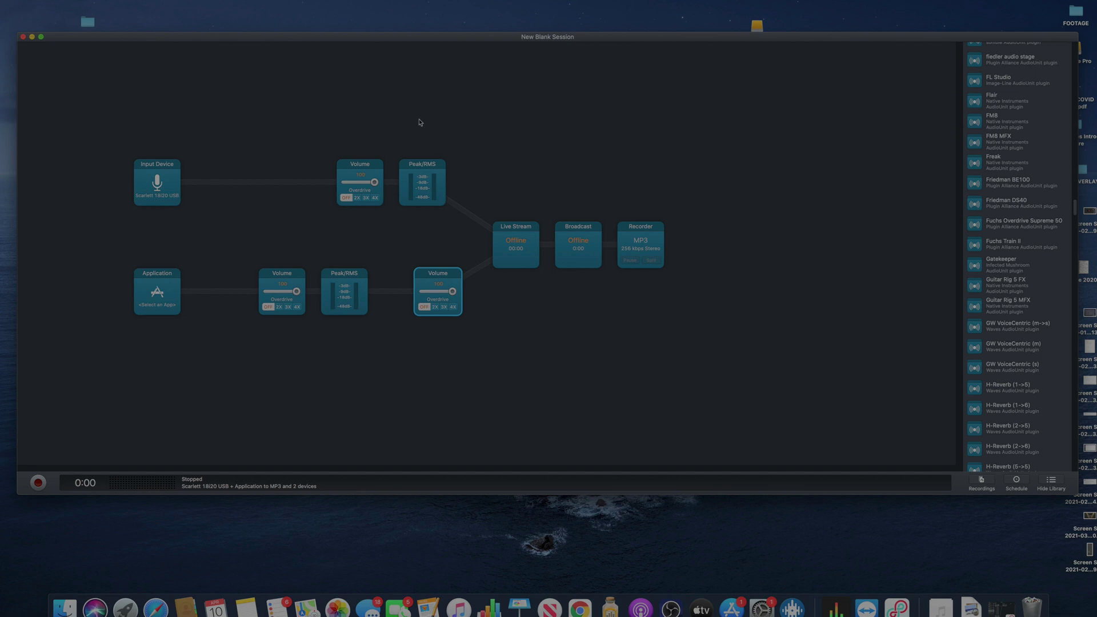
Step: Replace the Live Stream main title with the DJ's name and keep the Oscilloscope visualizer
{"action": "left_click", "coordinate": [517, 245]}
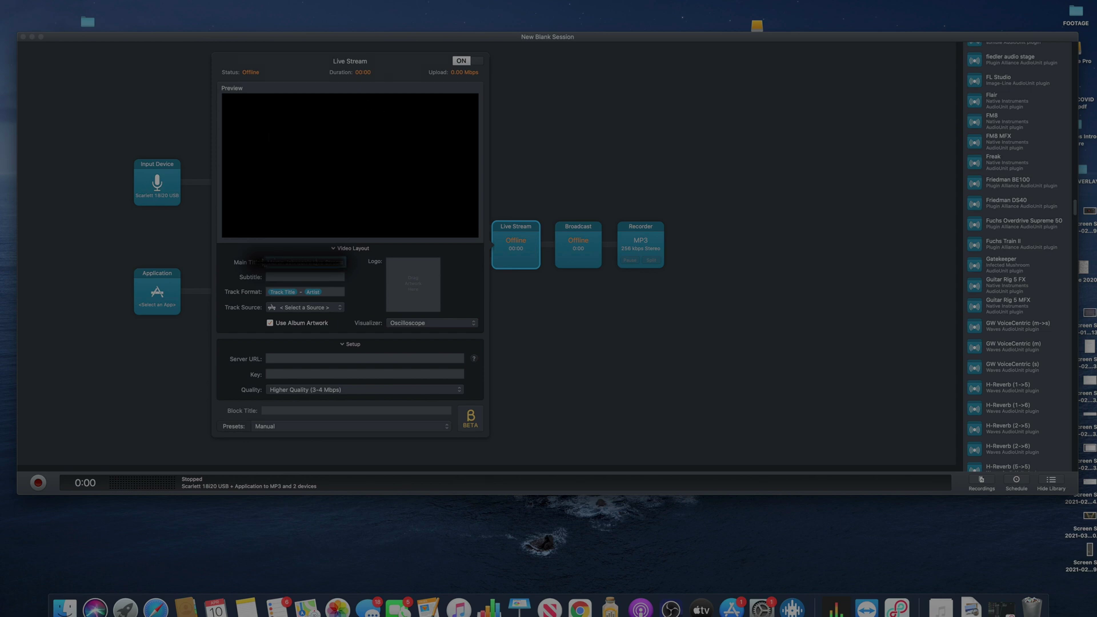
{"action": "key", "text": "BackSpace"}
{"action": "left_click", "coordinate": [301, 262]}
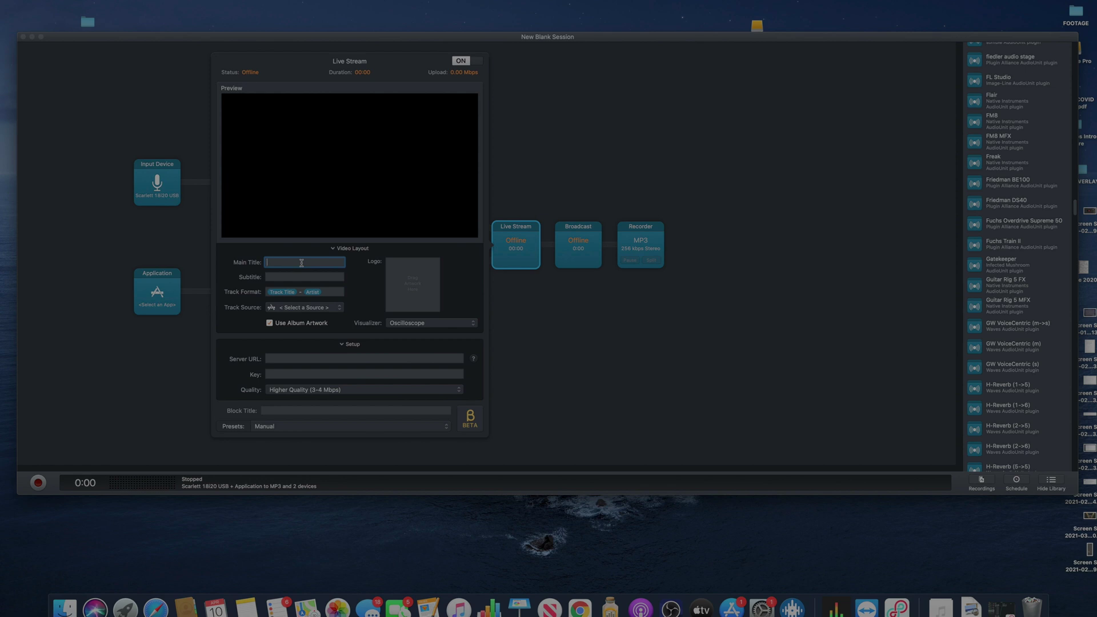
{"action": "type", "text": "DJ Martin Dus"}
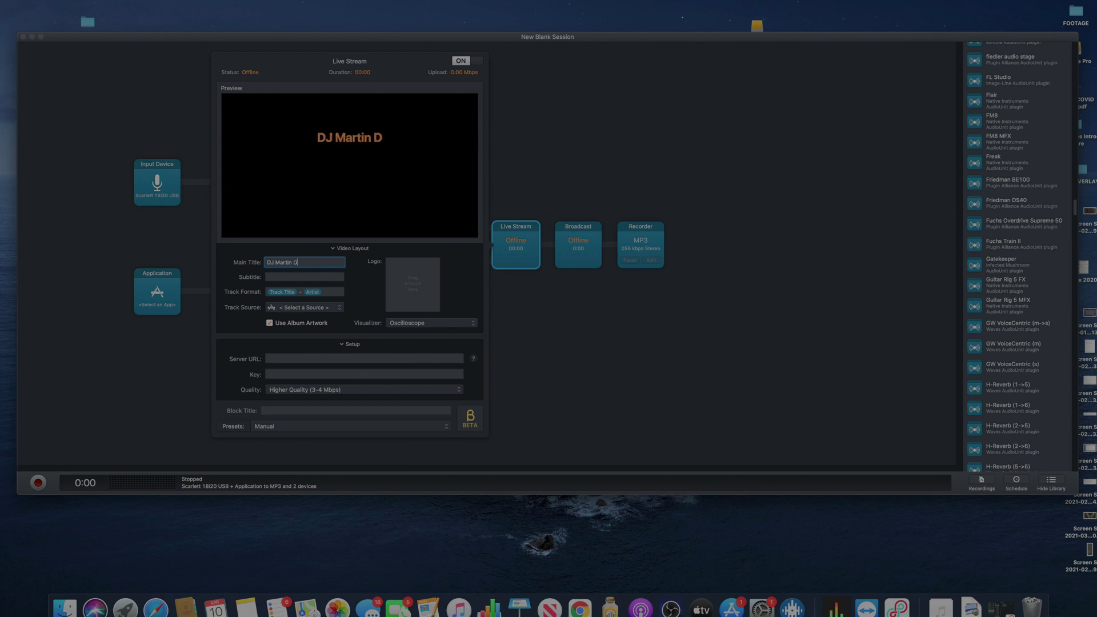
{"action": "left_click", "coordinate": [408, 272]}
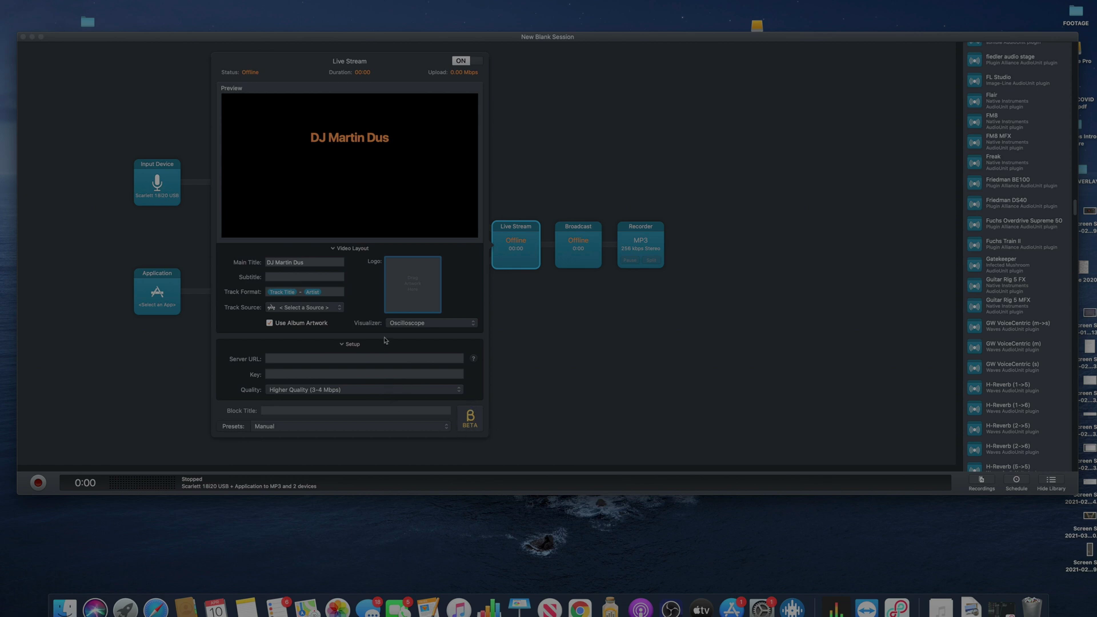
{"action": "left_click", "coordinate": [403, 326]}
{"action": "left_click", "coordinate": [406, 326]}
Step: Check Live Stream and Broadcast metadata, then reveal the MP3 Recorder's Album, Track, Year, Genre fields
{"action": "left_click", "coordinate": [541, 117]}
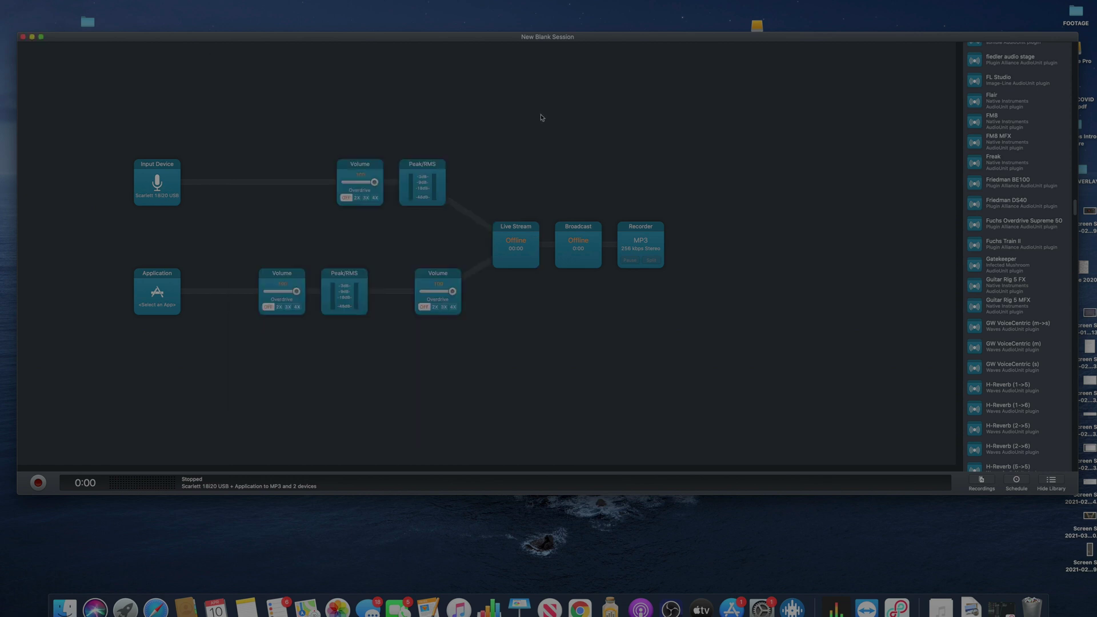
{"action": "left_click", "coordinate": [515, 240]}
{"action": "left_click", "coordinate": [527, 211]}
{"action": "left_click", "coordinate": [578, 242]}
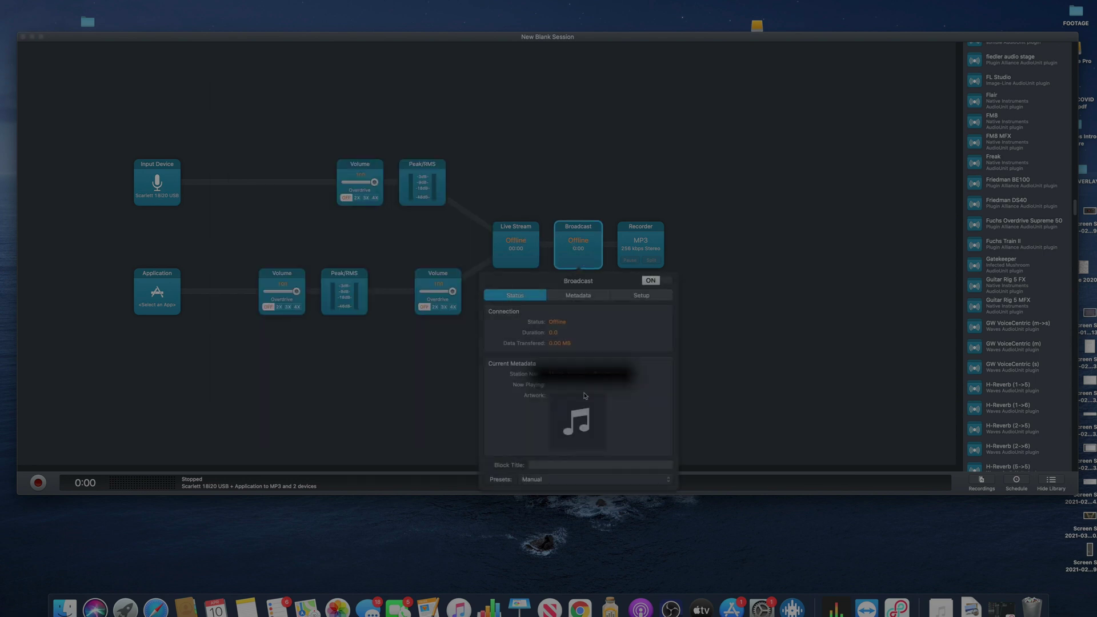
{"action": "left_click", "coordinate": [578, 296]}
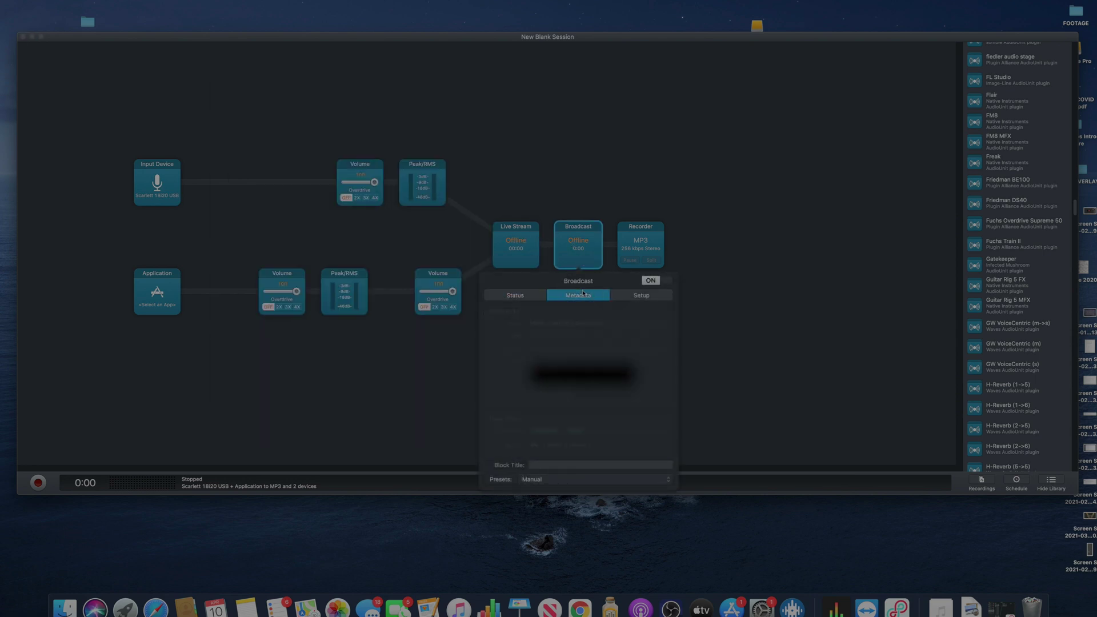
{"action": "left_click", "coordinate": [640, 243]}
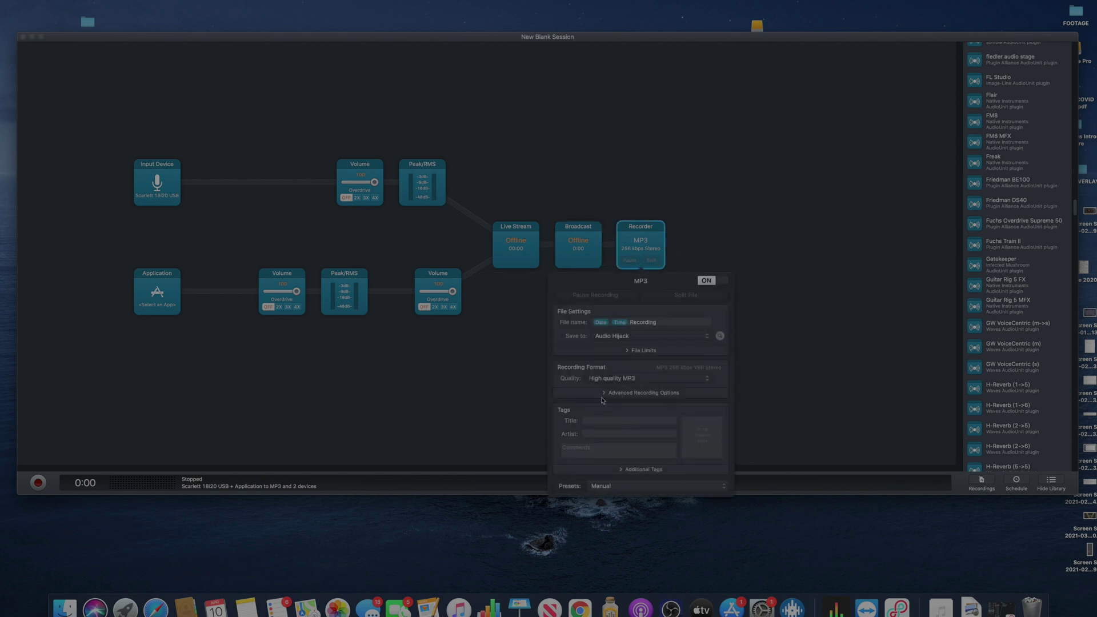
{"action": "left_click", "coordinate": [624, 470]}
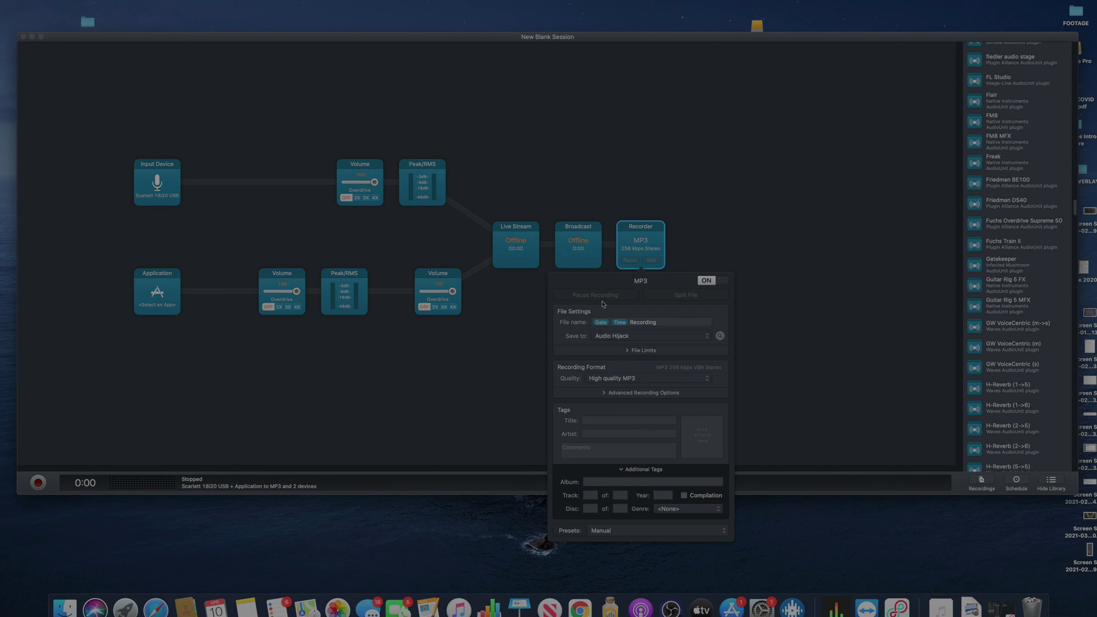
Step: Keep the recorder format as MP3, set its bit rate to 320 Kbps, and close the session
{"action": "left_click", "coordinate": [641, 350]}
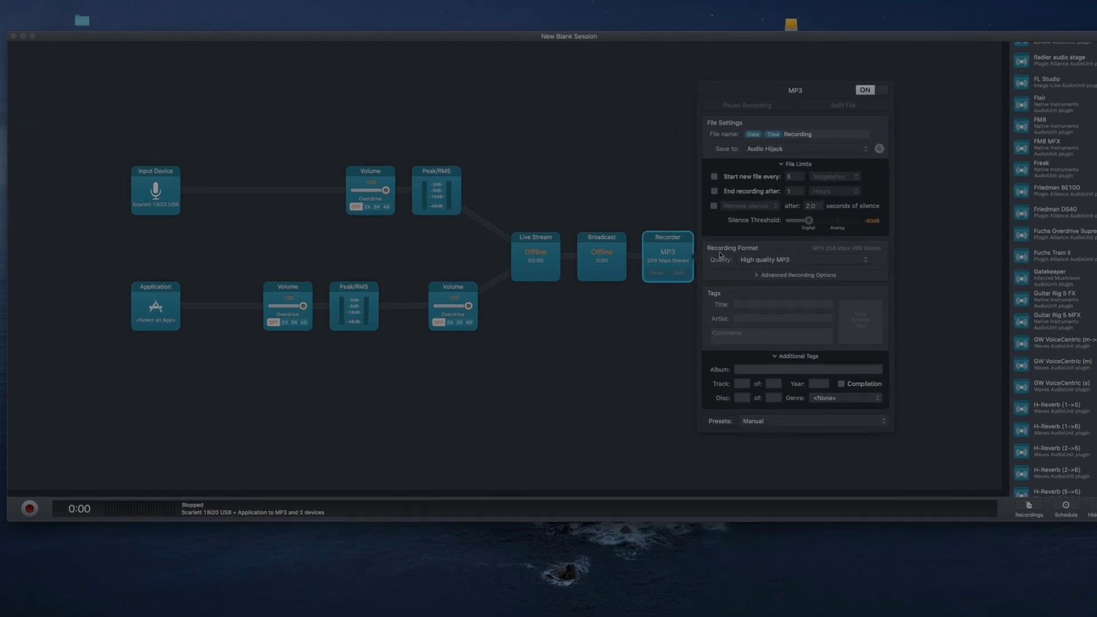
{"action": "left_click", "coordinate": [758, 275]}
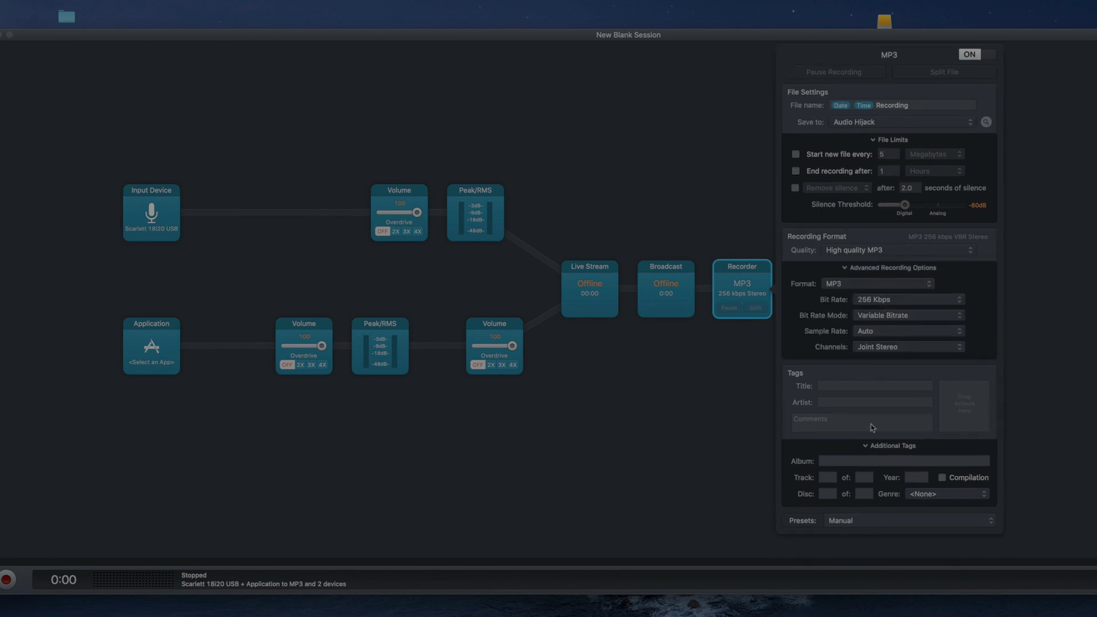
{"action": "left_click", "coordinate": [835, 286]}
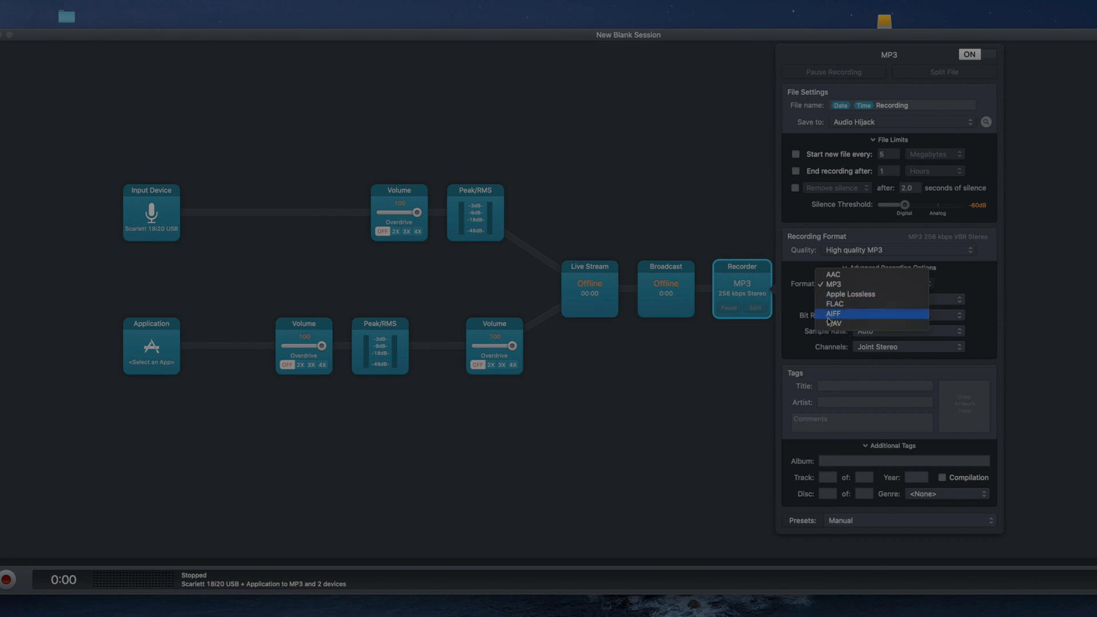
{"action": "left_click", "coordinate": [961, 288]}
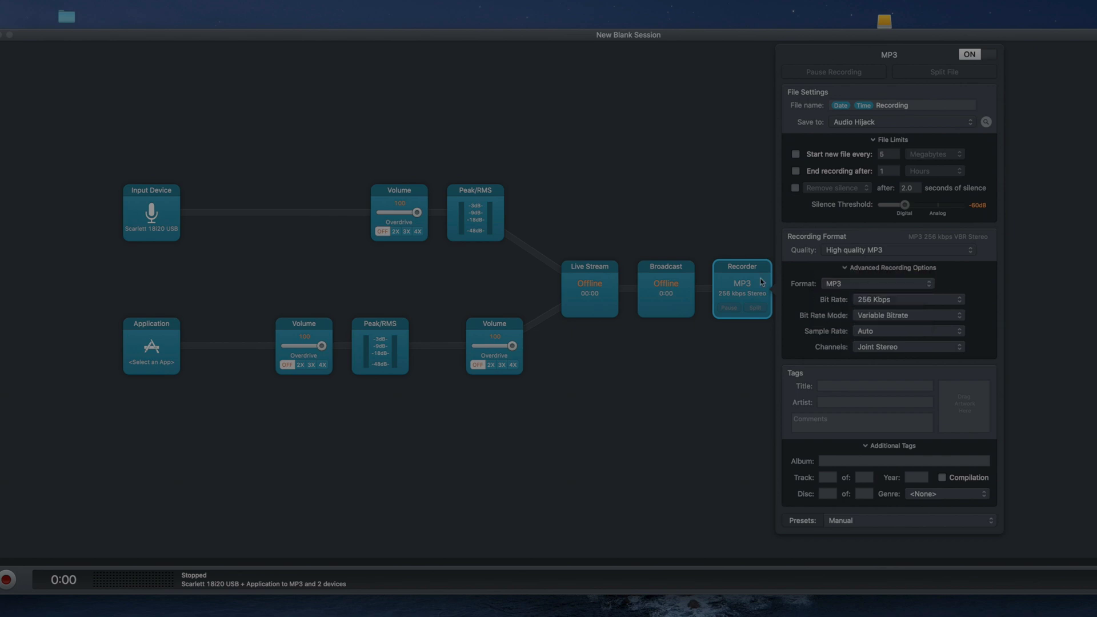
{"action": "left_click", "coordinate": [894, 302]}
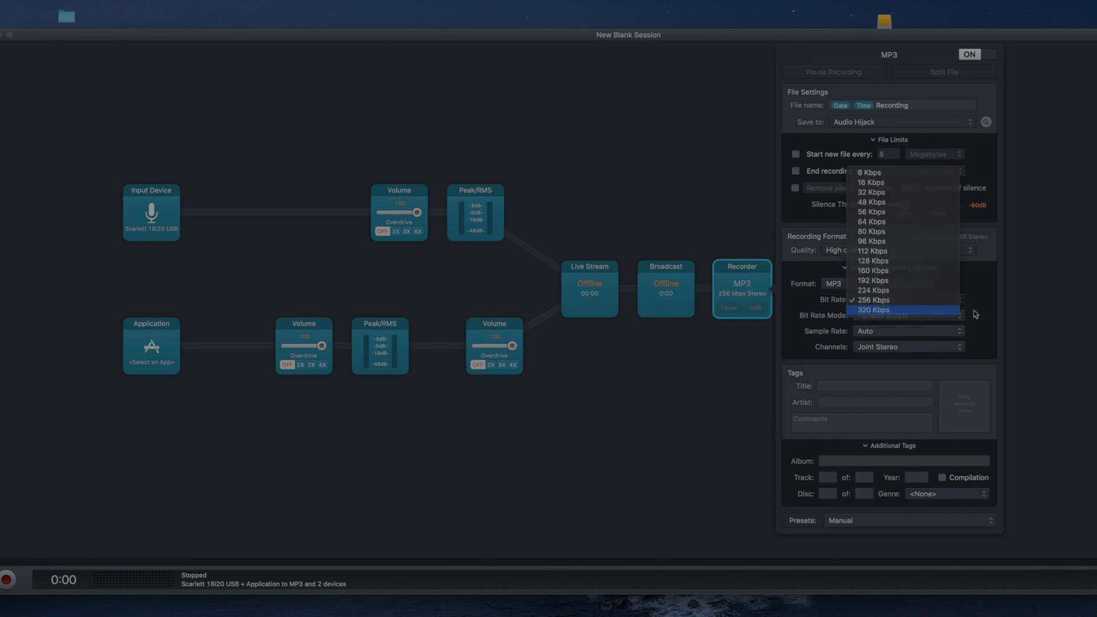
{"action": "left_click", "coordinate": [898, 309]}
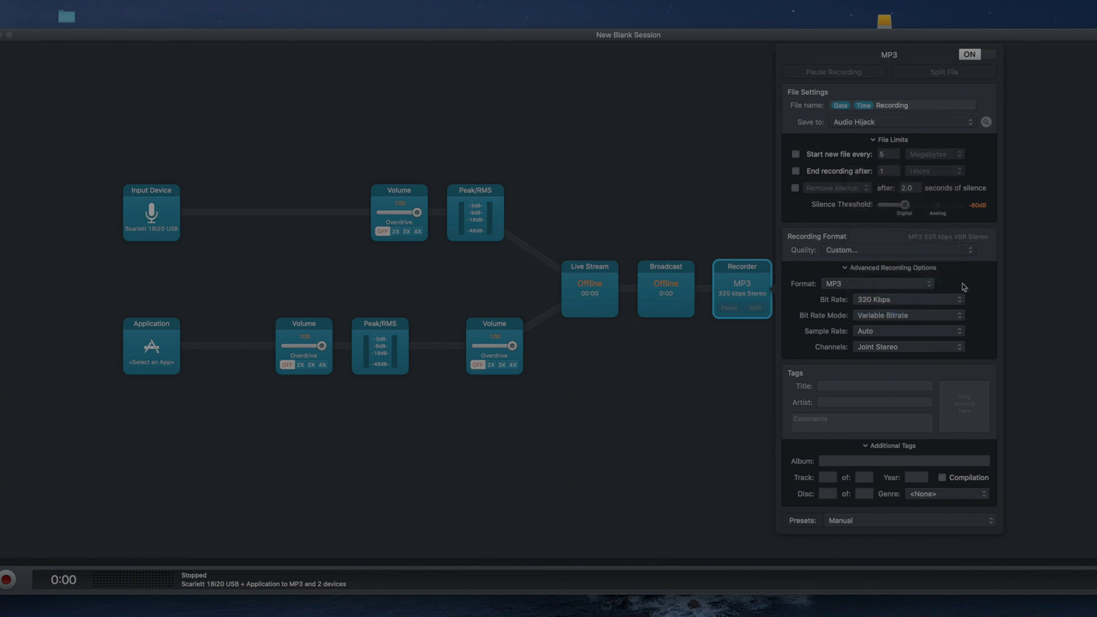
{"action": "left_click", "coordinate": [1013, 73]}
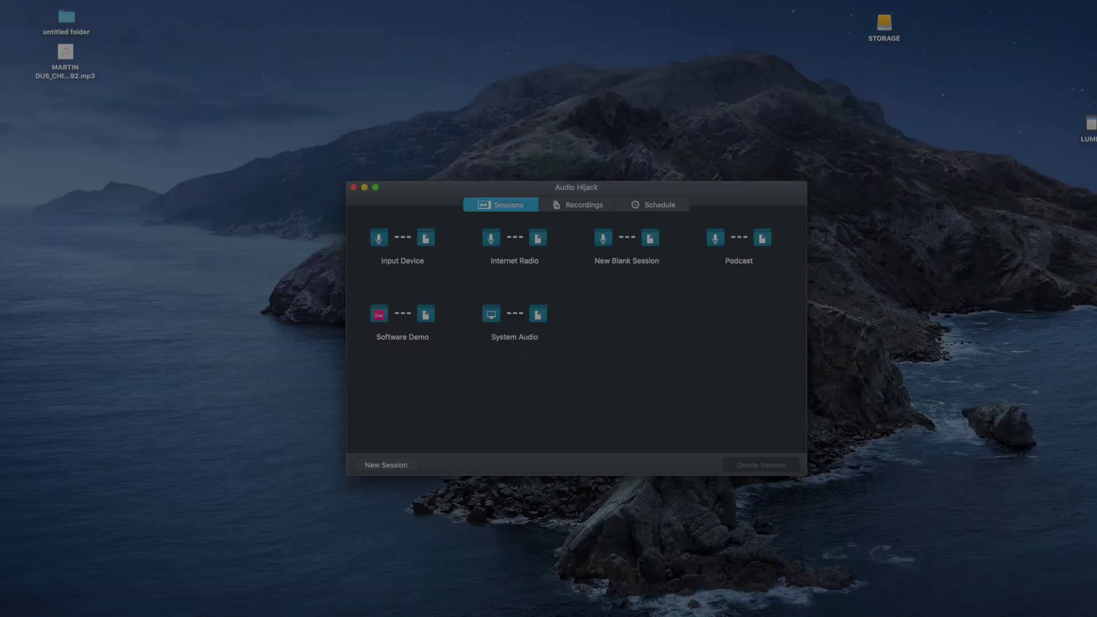
Step: Open the Internet Radio session and check its Scarlett 18i20 USB input on channels 3 and 4
{"action": "left_click", "coordinate": [491, 238]}
{"action": "double_click", "coordinate": [491, 238]}
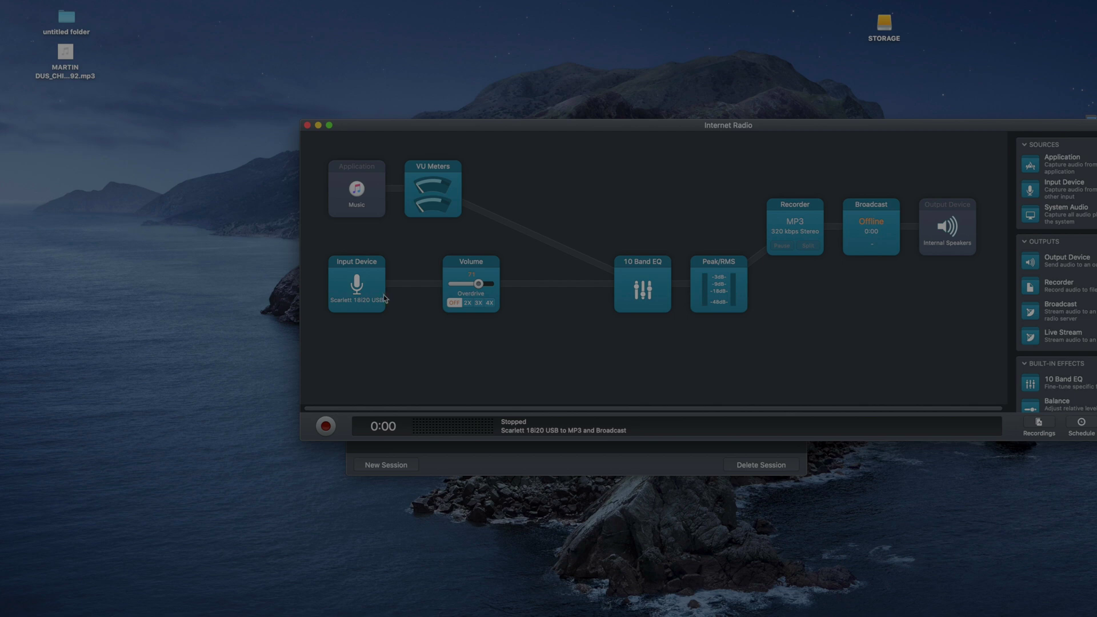
{"action": "left_click", "coordinate": [368, 281]}
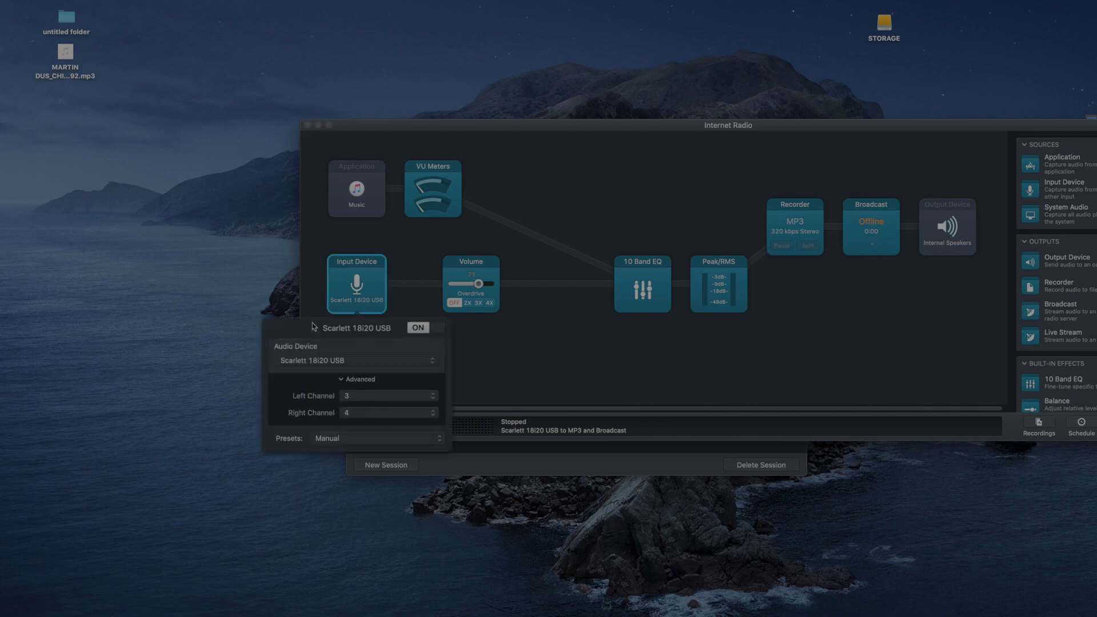
{"action": "left_click", "coordinate": [412, 274]}
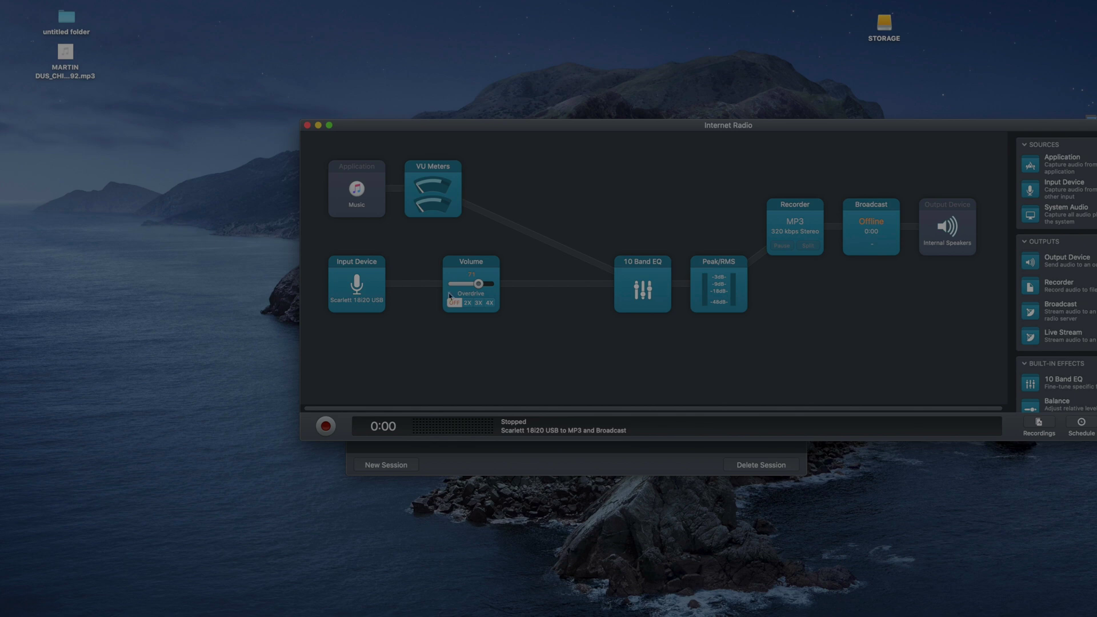
{"action": "left_click", "coordinate": [367, 191]}
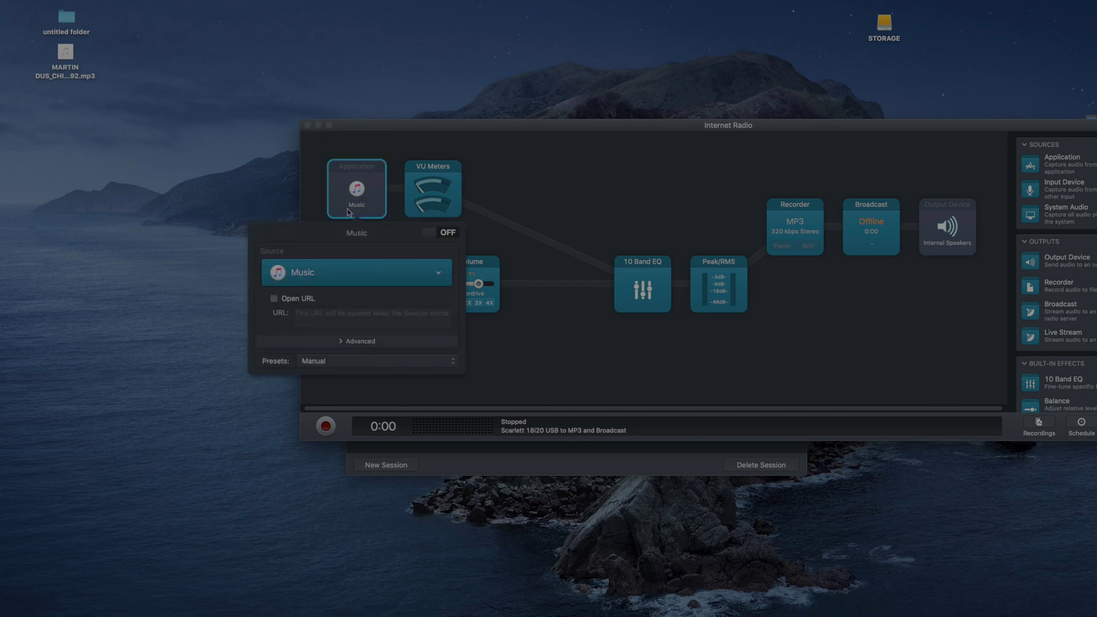
{"action": "left_click", "coordinate": [432, 186]}
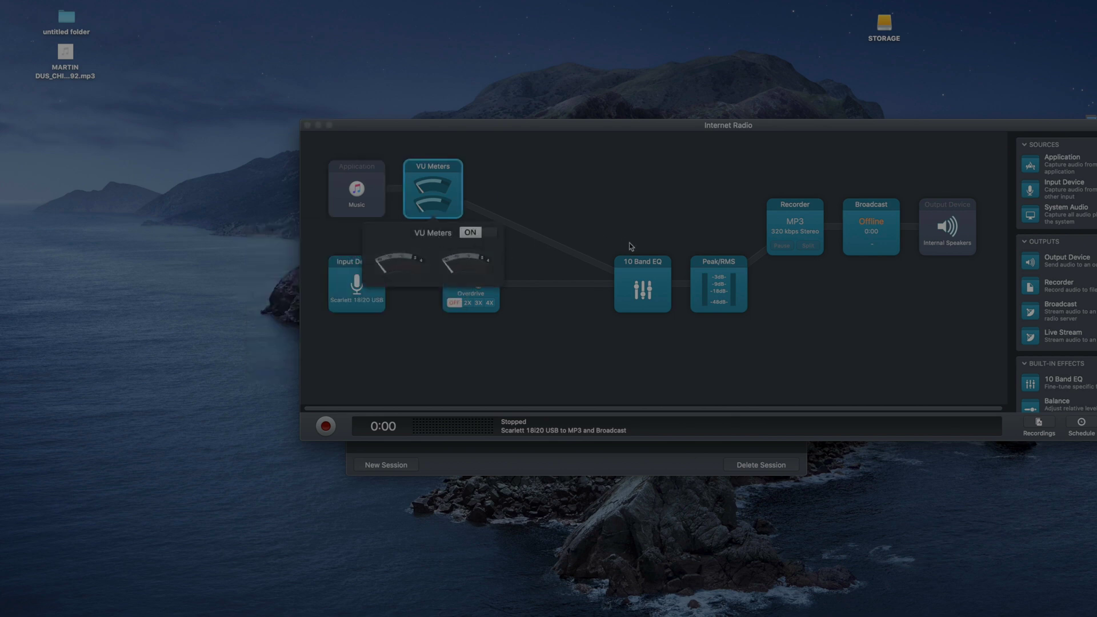
{"action": "left_click", "coordinate": [637, 273]}
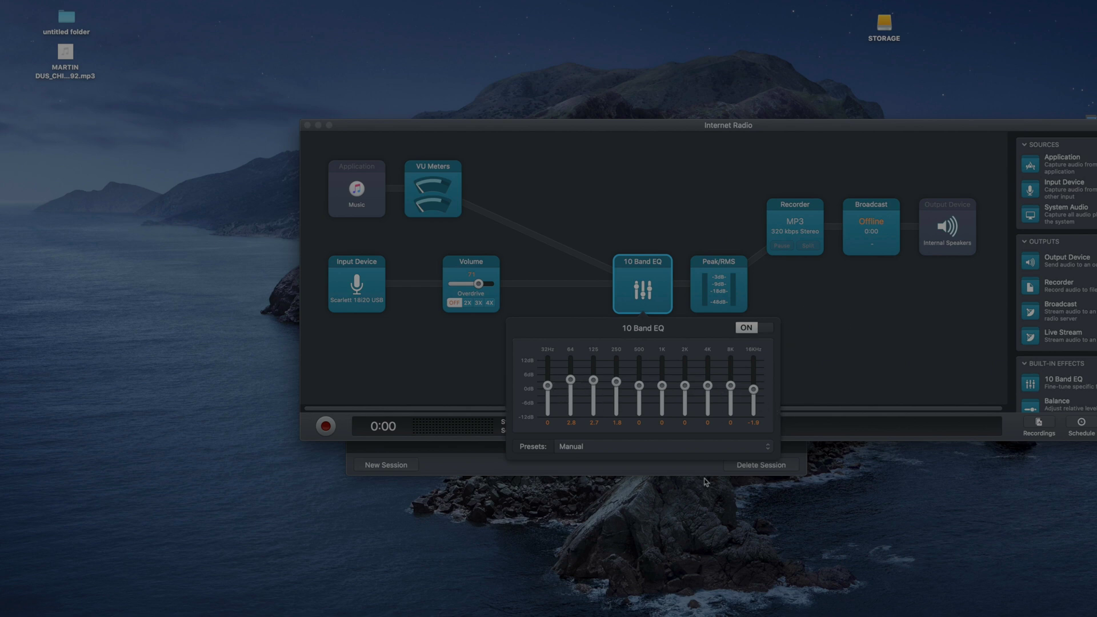
{"action": "left_click", "coordinate": [780, 288]}
{"action": "left_click", "coordinate": [719, 290]}
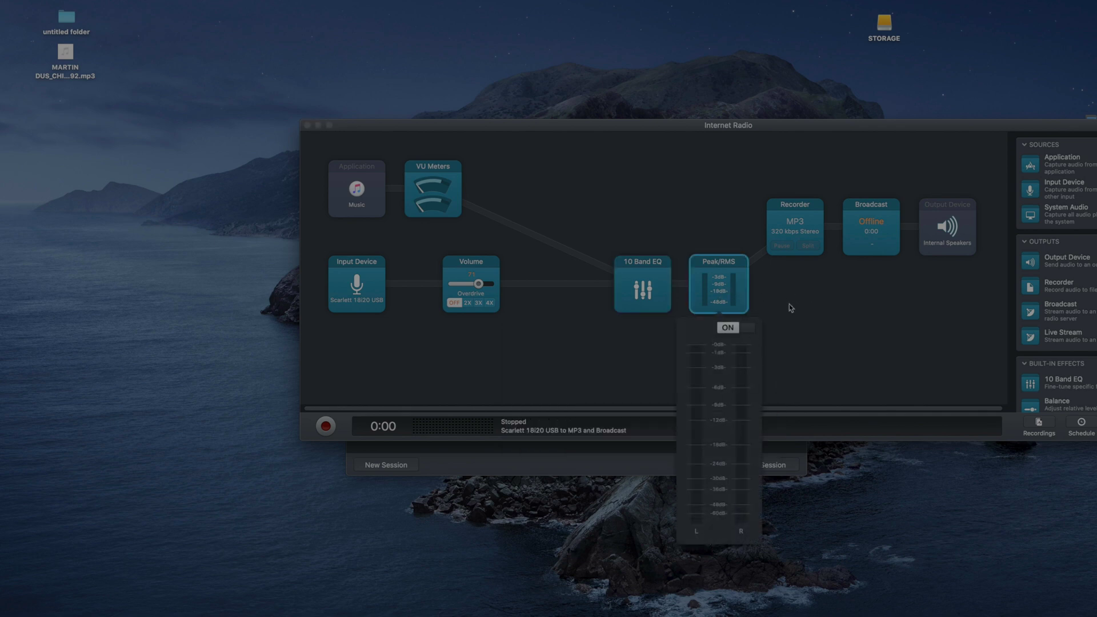
{"action": "left_click", "coordinate": [720, 280]}
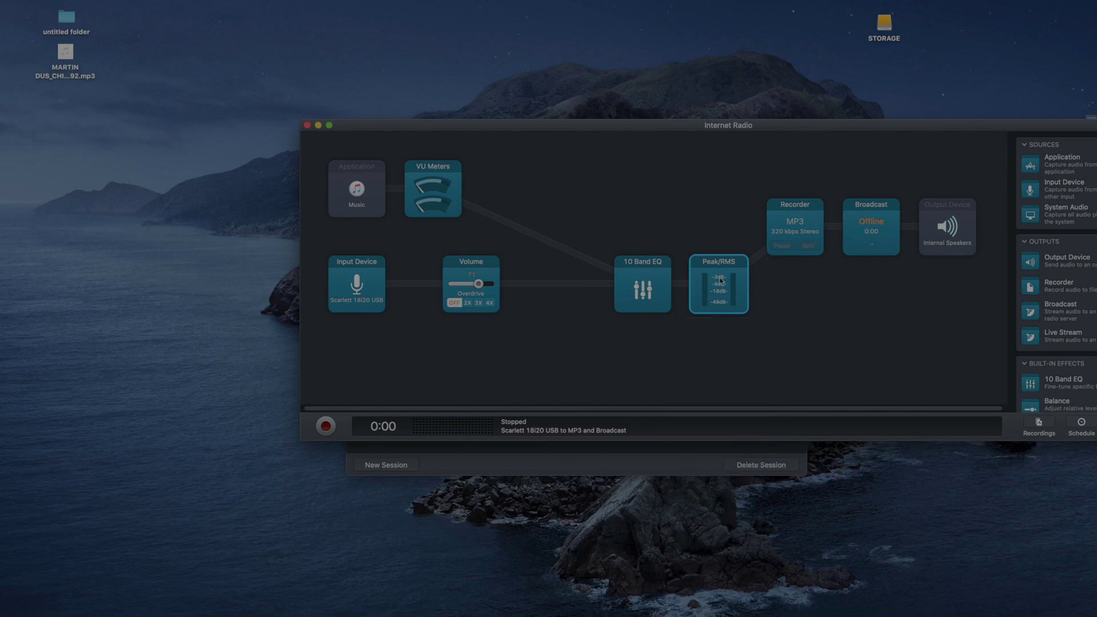
{"action": "left_click", "coordinate": [807, 234]}
{"action": "left_click", "coordinate": [882, 241]}
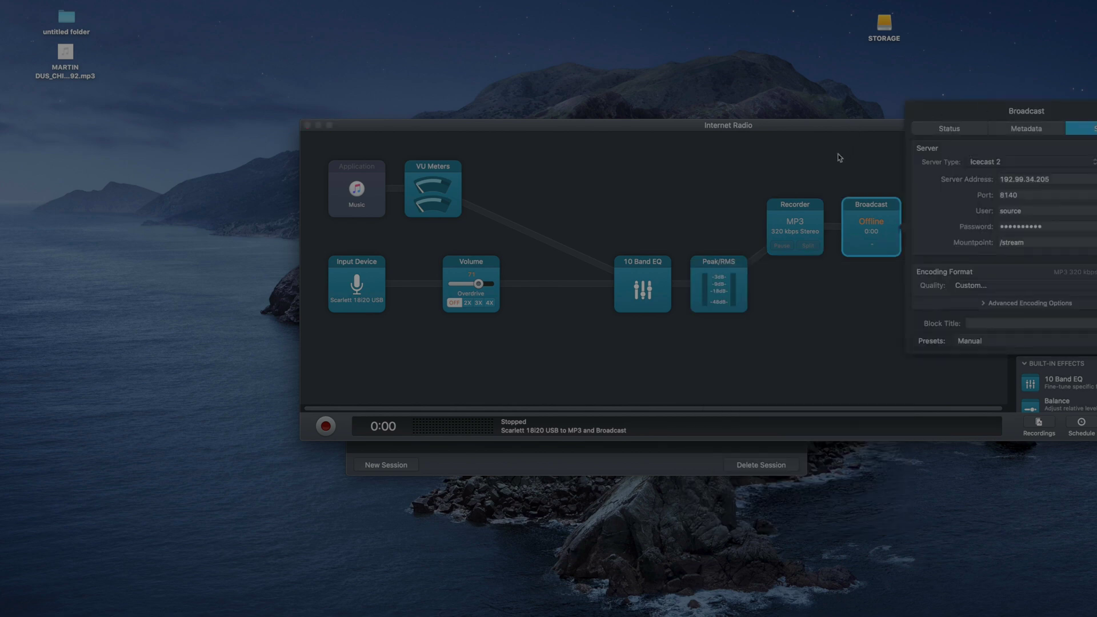
{"action": "left_click", "coordinate": [957, 232]}
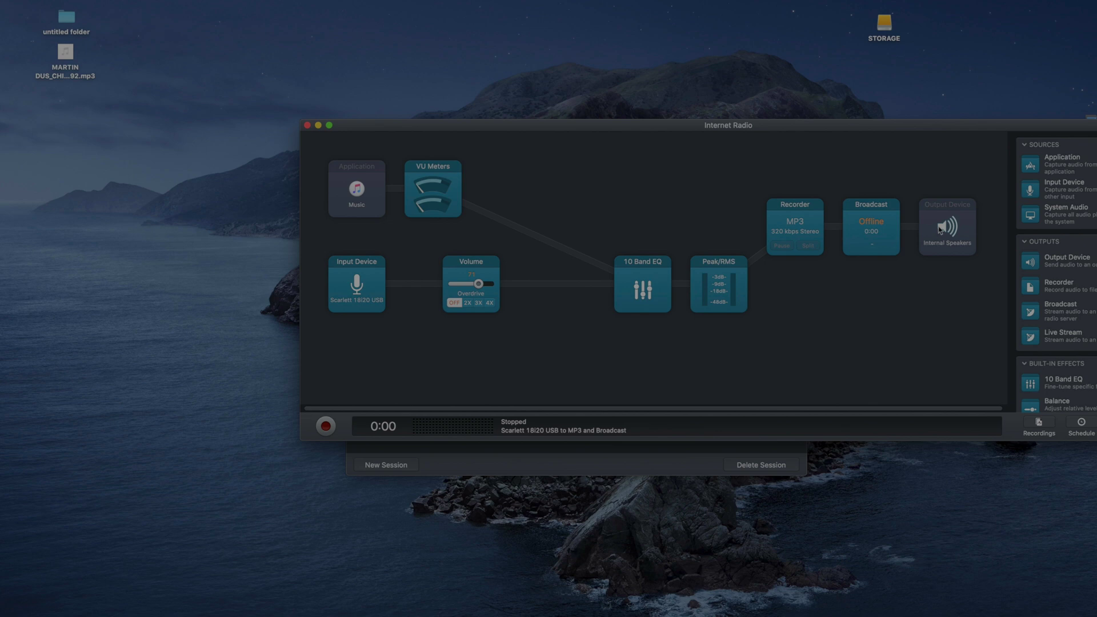
Step: Review the Output Device's audio device choices, leaving Built-in Output: Internal Speakers selected
{"action": "left_click", "coordinate": [963, 231]}
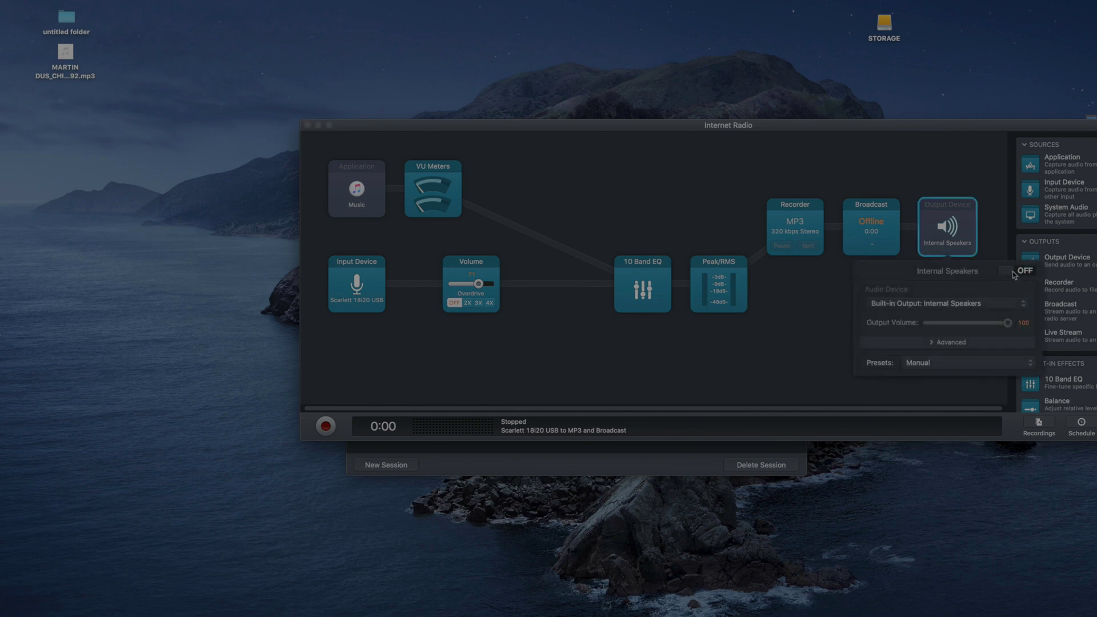
{"action": "left_click", "coordinate": [901, 305]}
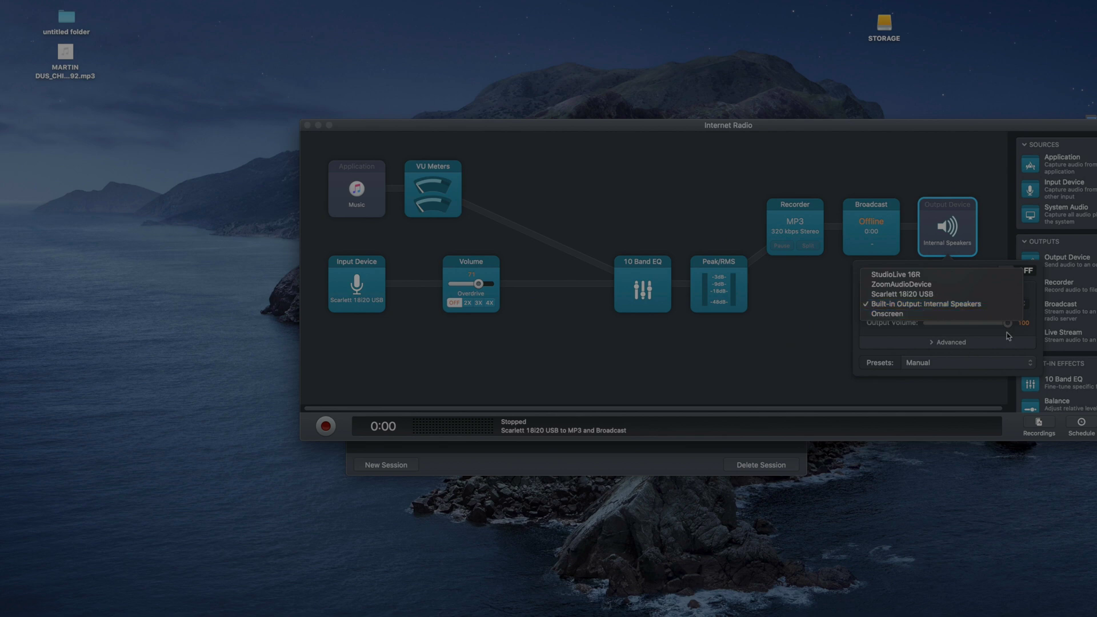
{"action": "left_click", "coordinate": [1031, 282]}
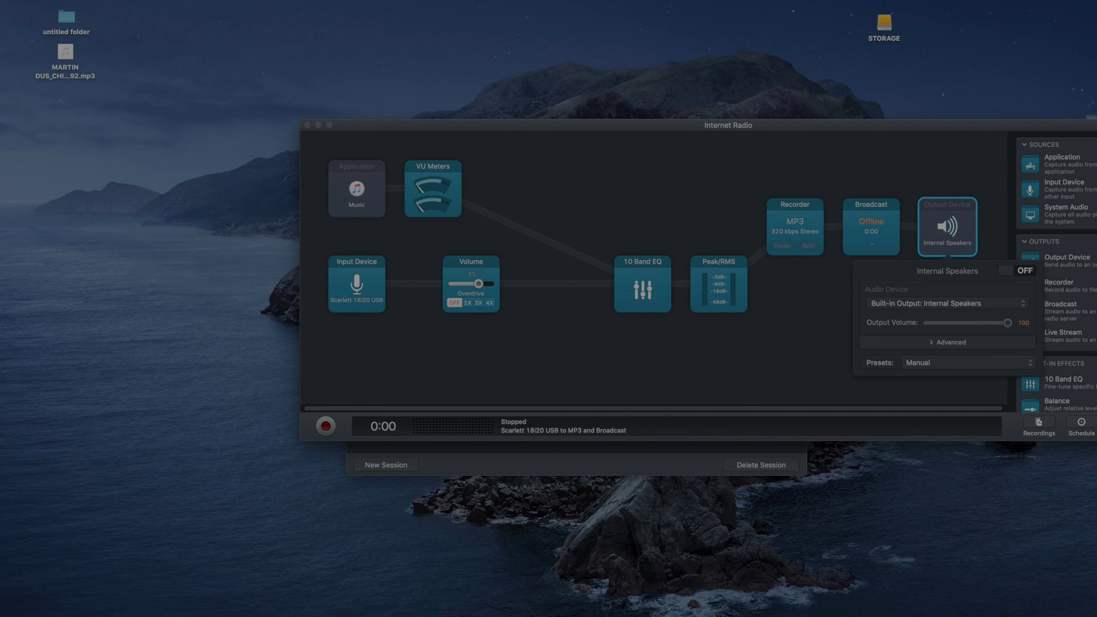
{"action": "key", "text": "XF86AudioMute"}
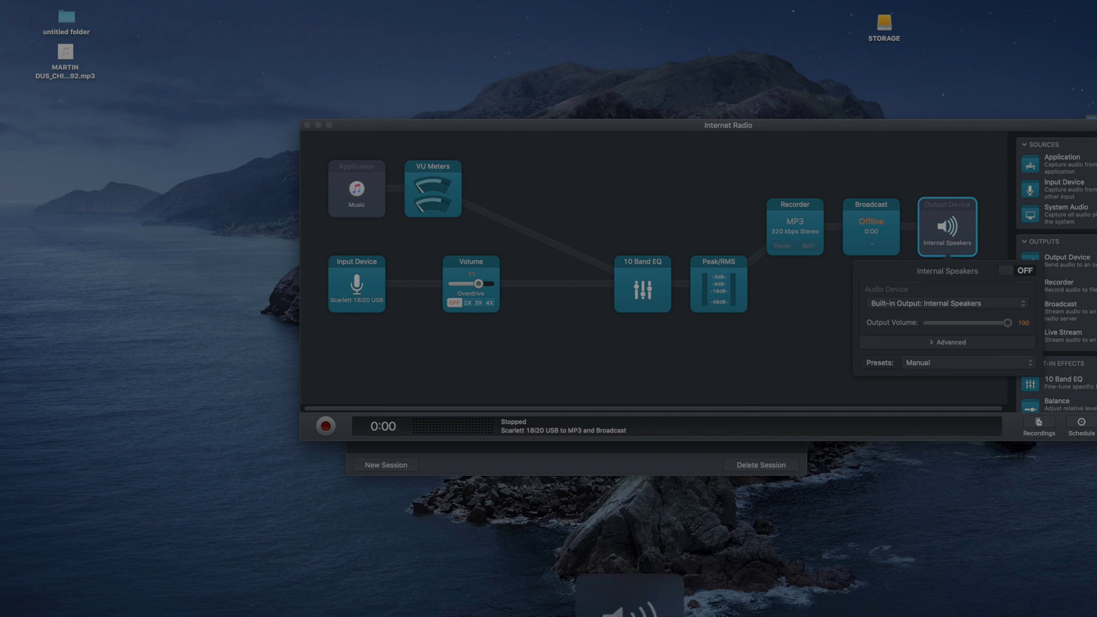